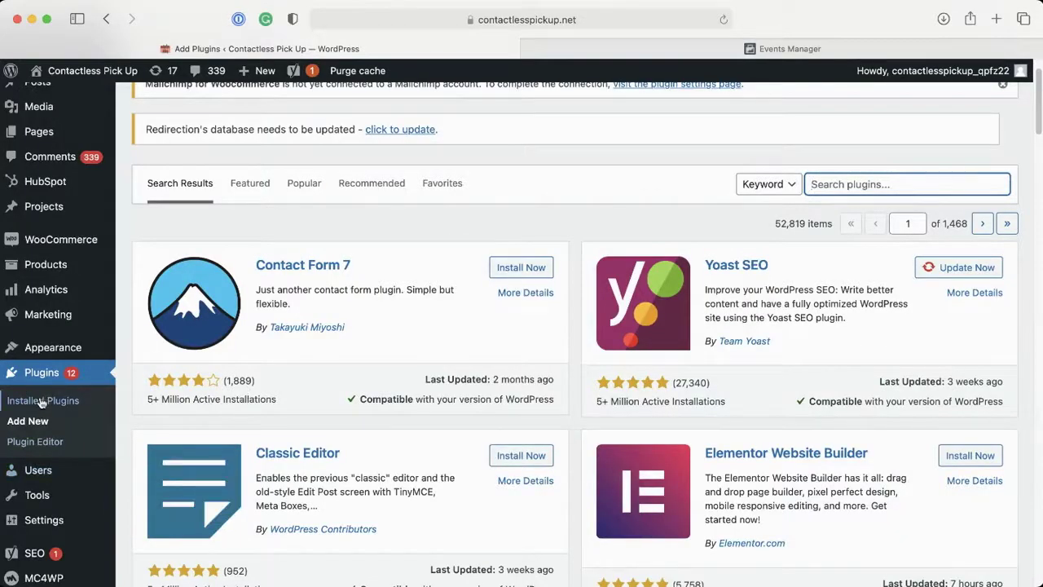
Search the plugin directory for 'pixelyoursite', then install and activate PixelYourSite.
left_click(27, 419)
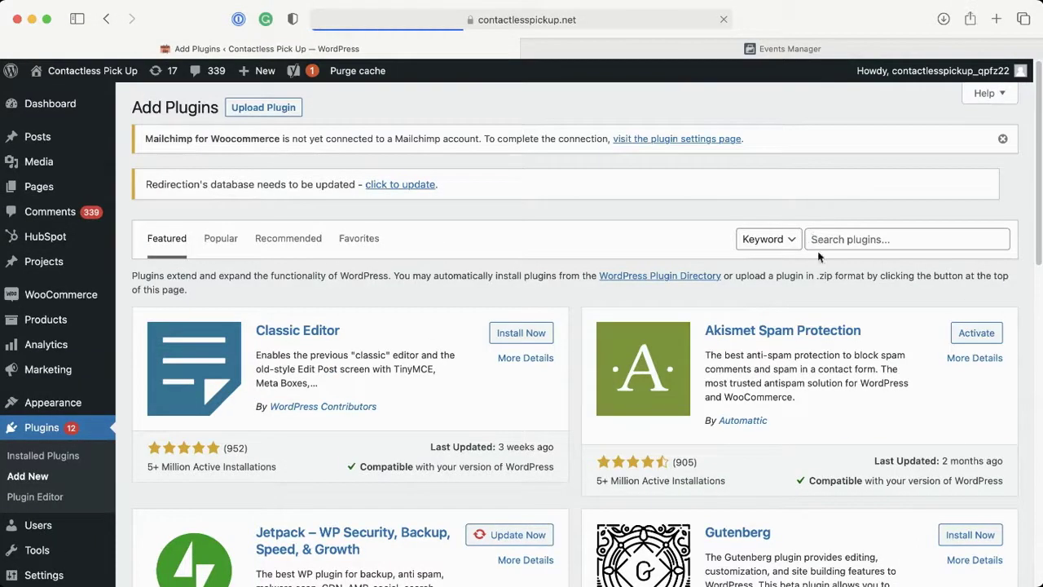
left_click(841, 236)
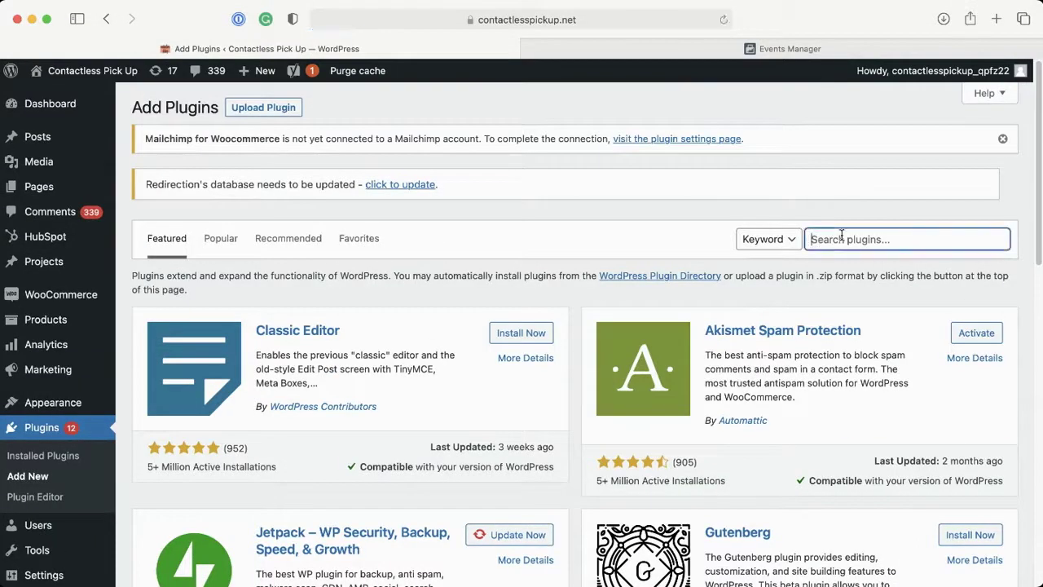
type("pixelyoursite")
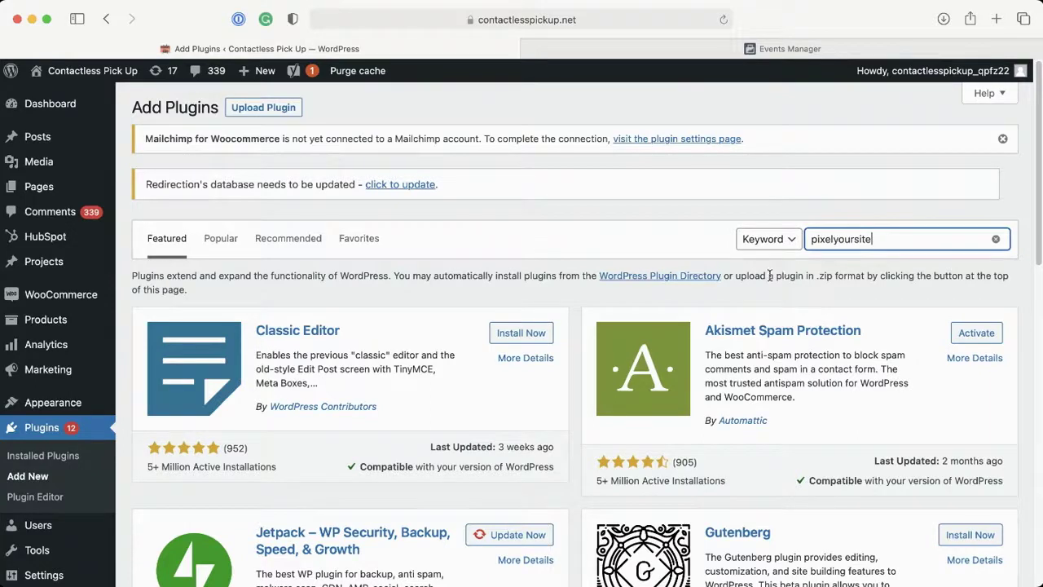
key("Return")
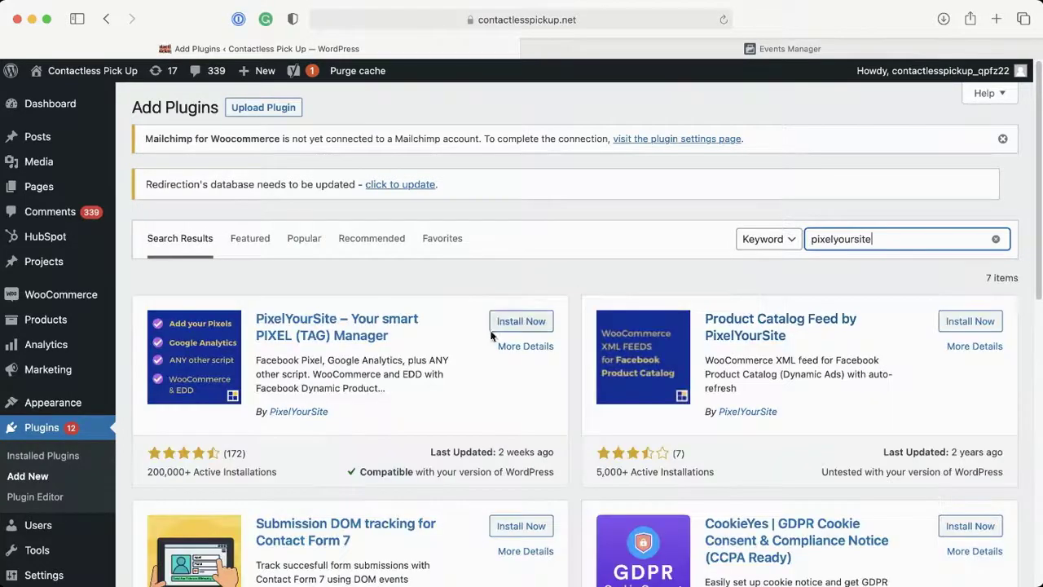
left_click(513, 322)
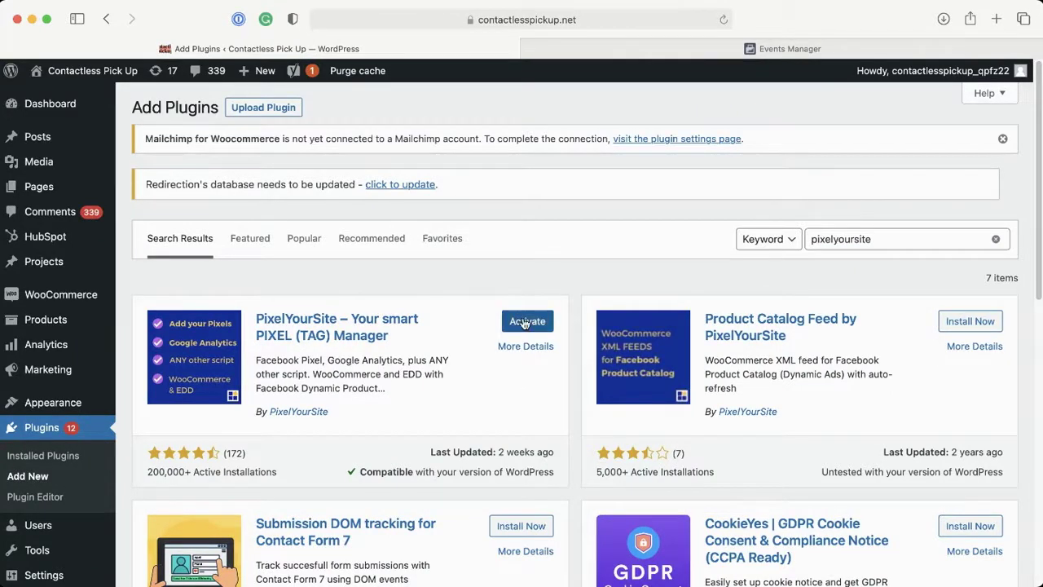
left_click(525, 322)
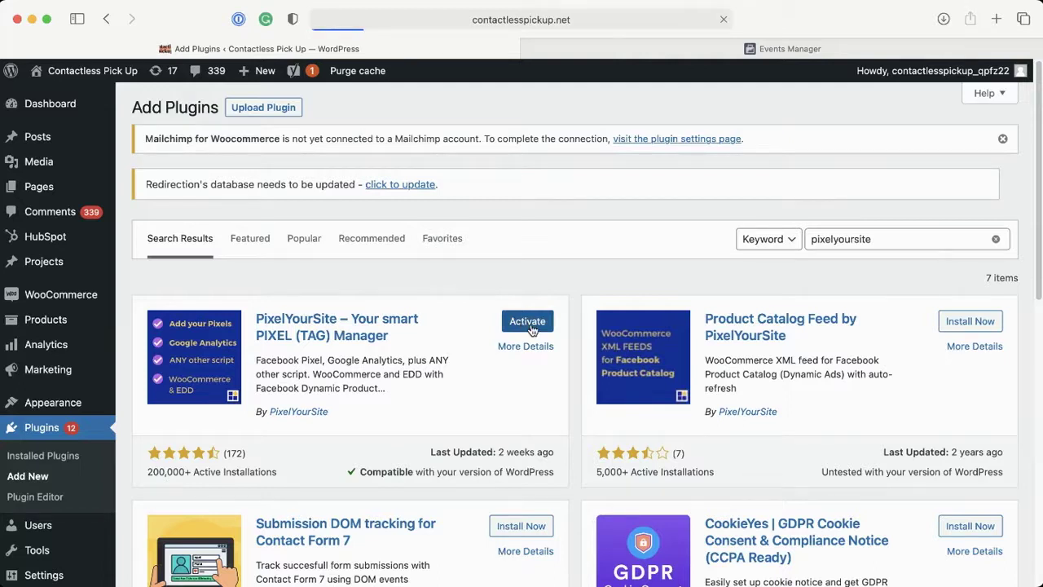
Open the PixelYourSite dashboard and expand its Facebook Pixel settings.
scroll(549, 375, "down", 1)
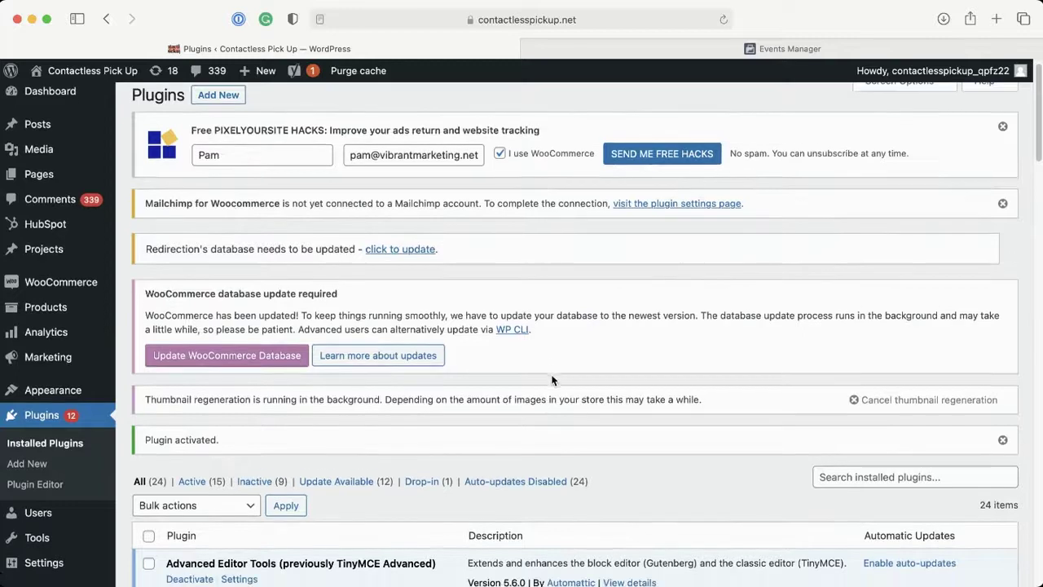
scroll(551, 379, "down", 5)
left_click(51, 465)
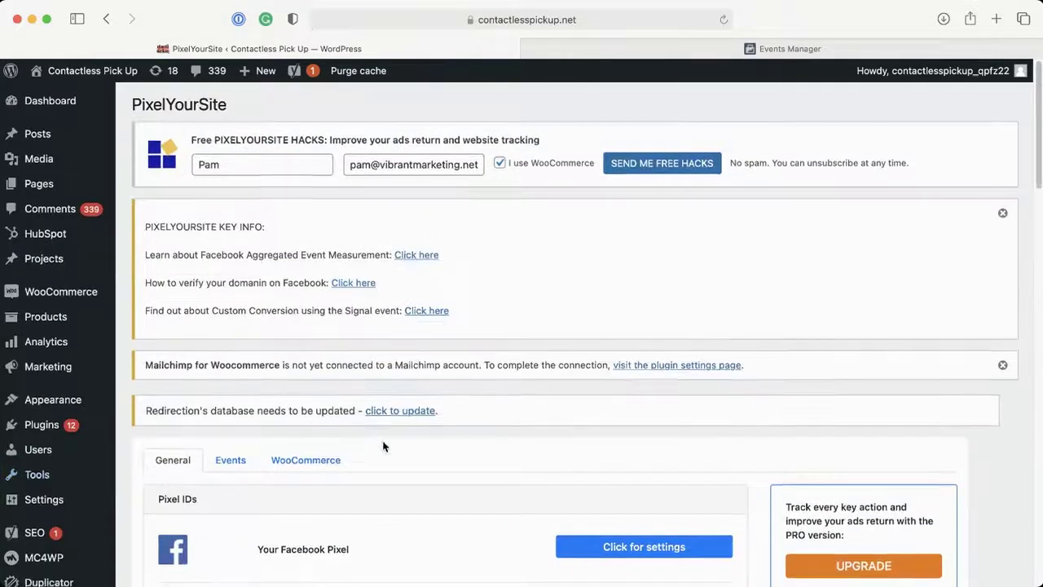
scroll(383, 448, "down", 4)
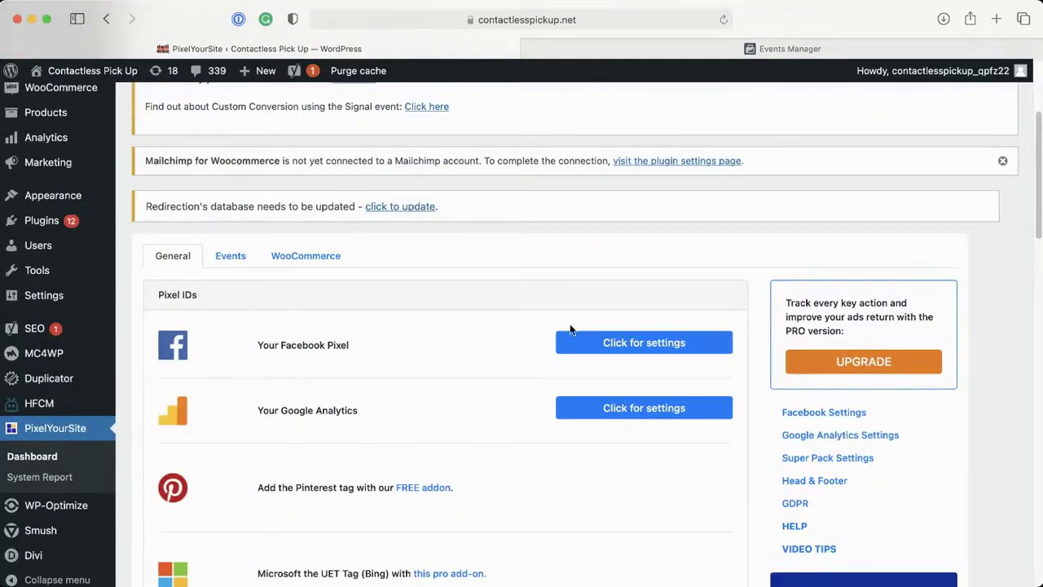
left_click(611, 343)
scroll(331, 420, "down", 2)
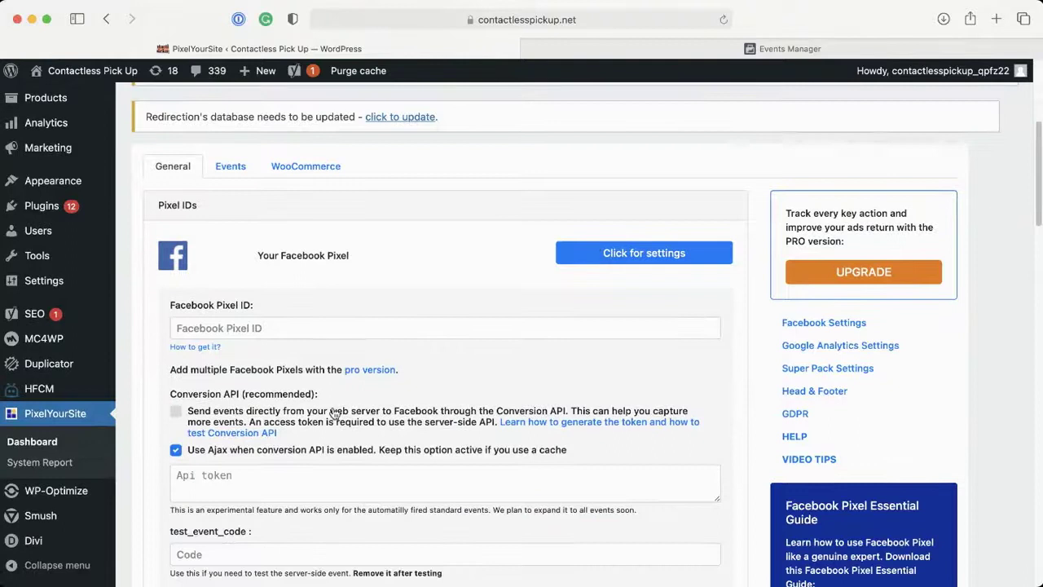
left_click(231, 330)
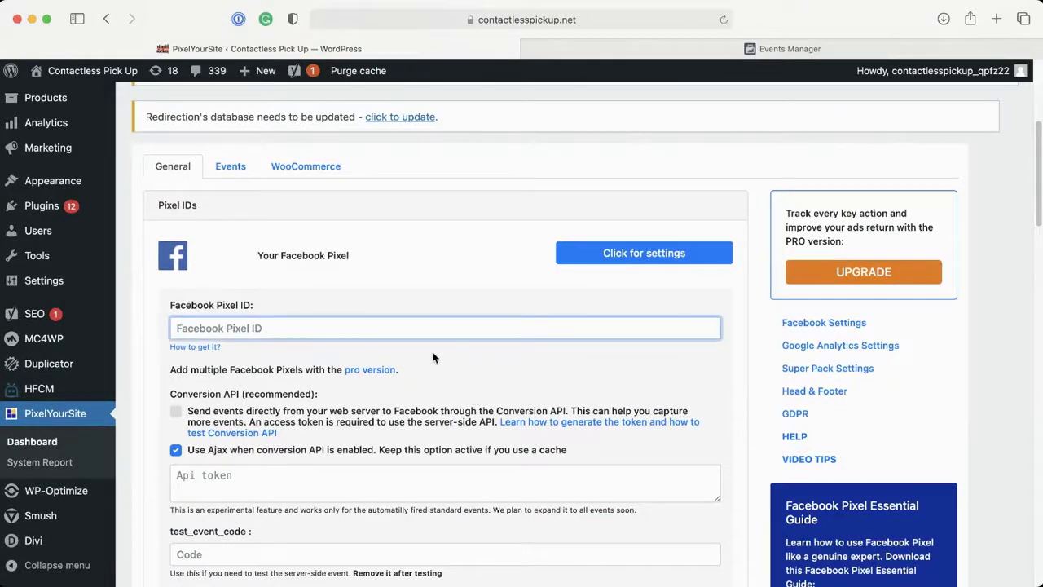
left_click(757, 49)
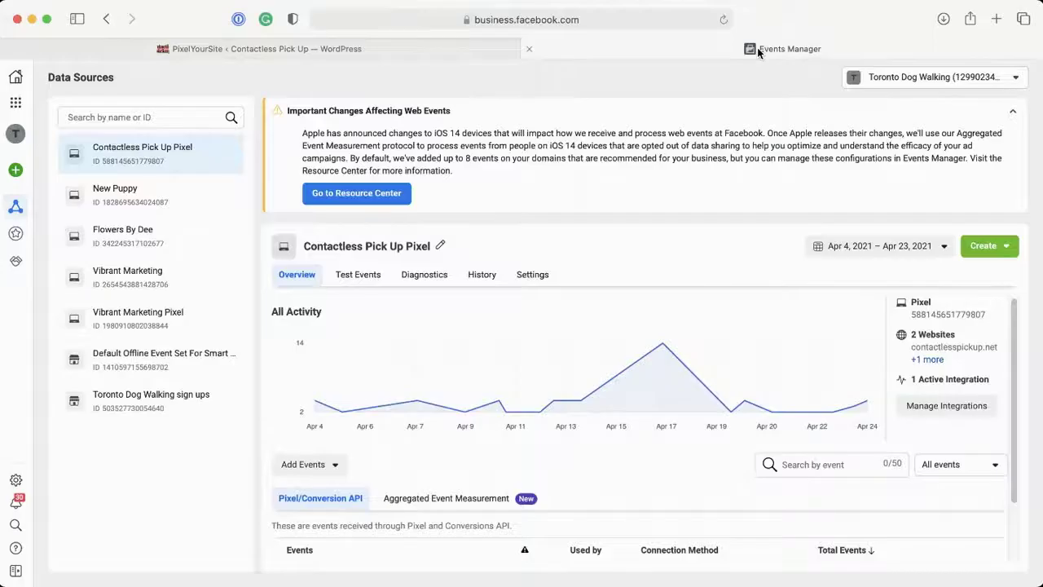
left_click(945, 314)
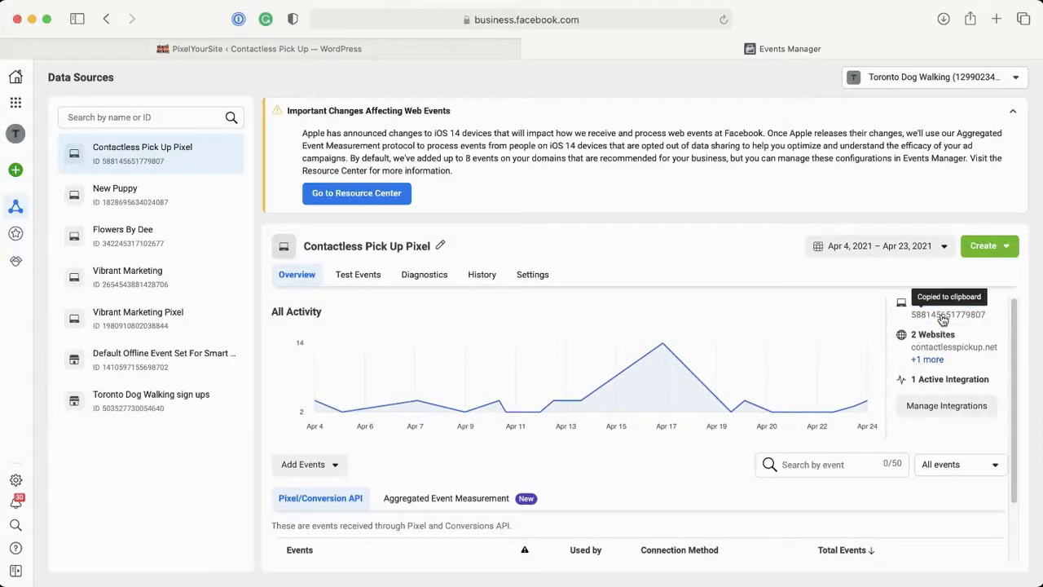
left_click(283, 51)
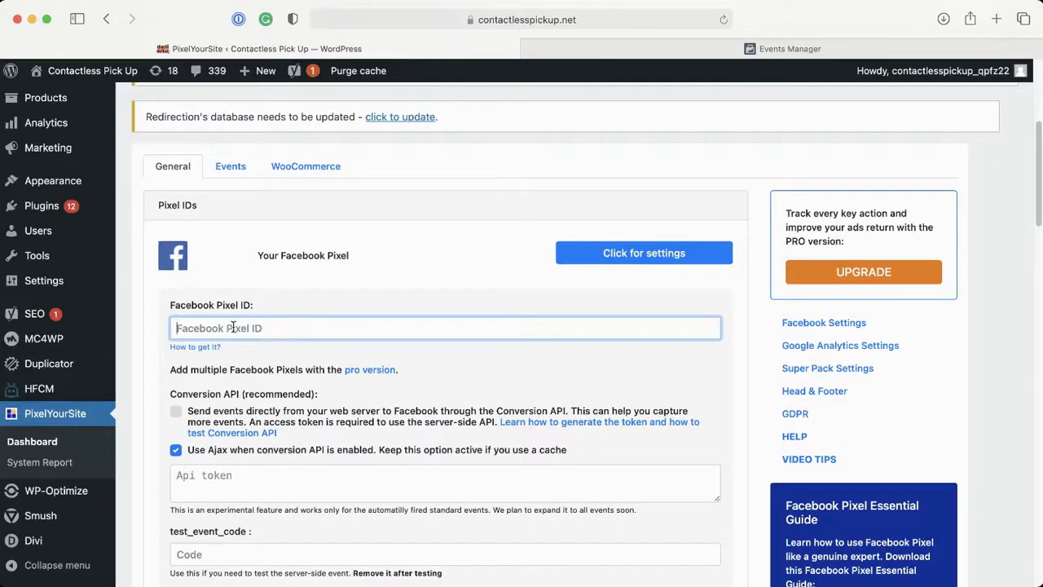
key("super+v")
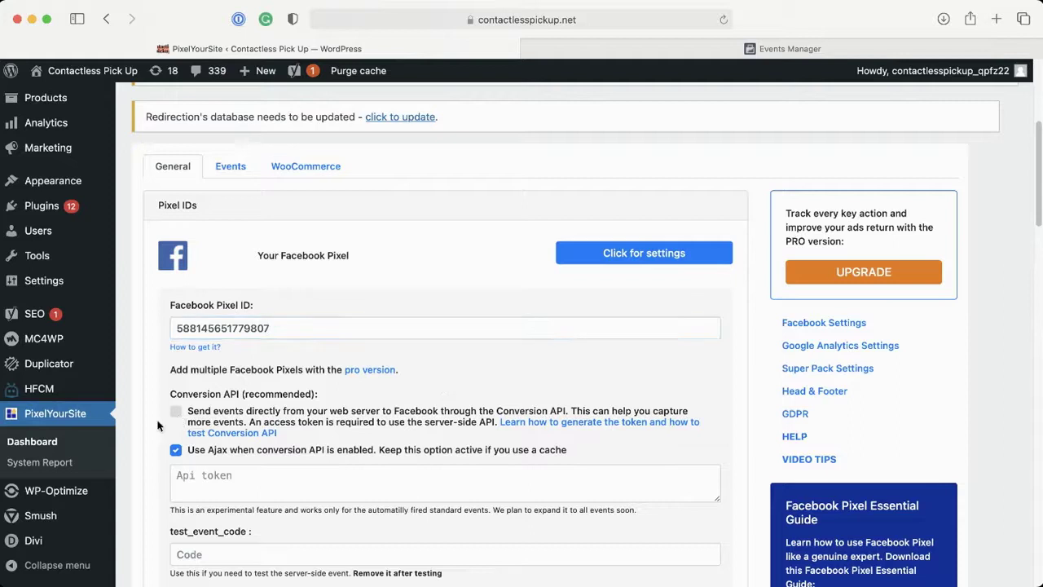
left_click(411, 408)
scroll(412, 399, "down", 3)
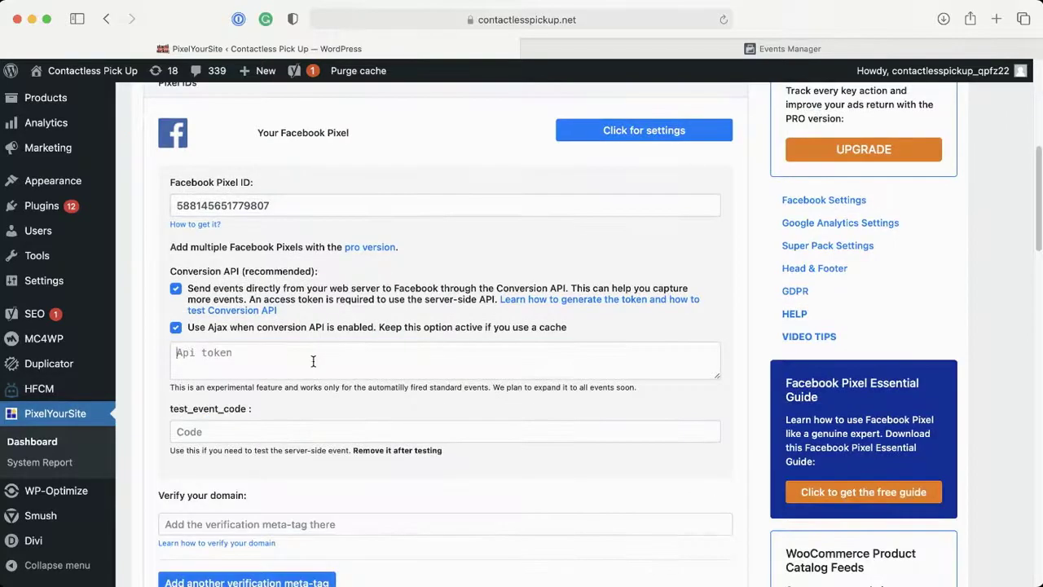
left_click(818, 48)
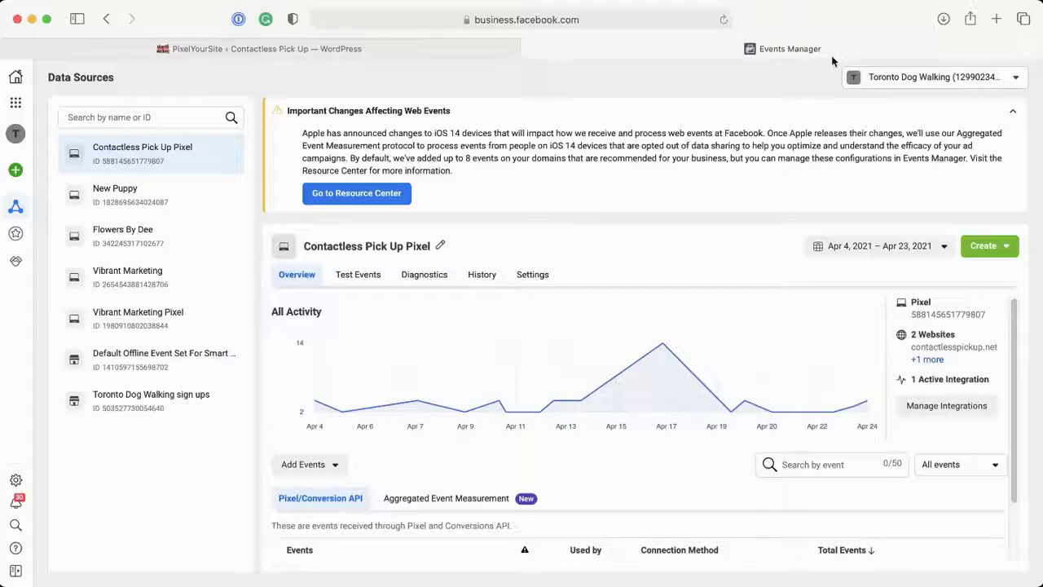
Generate and copy a Conversions API access token in the Contactless Pick Up Pixel's settings.
left_click(531, 275)
scroll(594, 408, "down", 5)
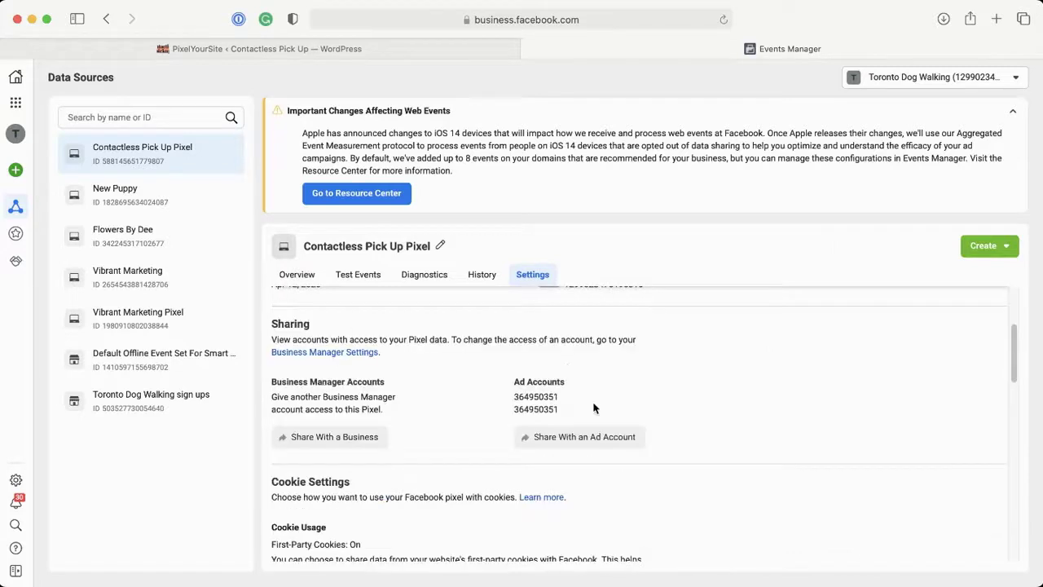
scroll(592, 414, "down", 8)
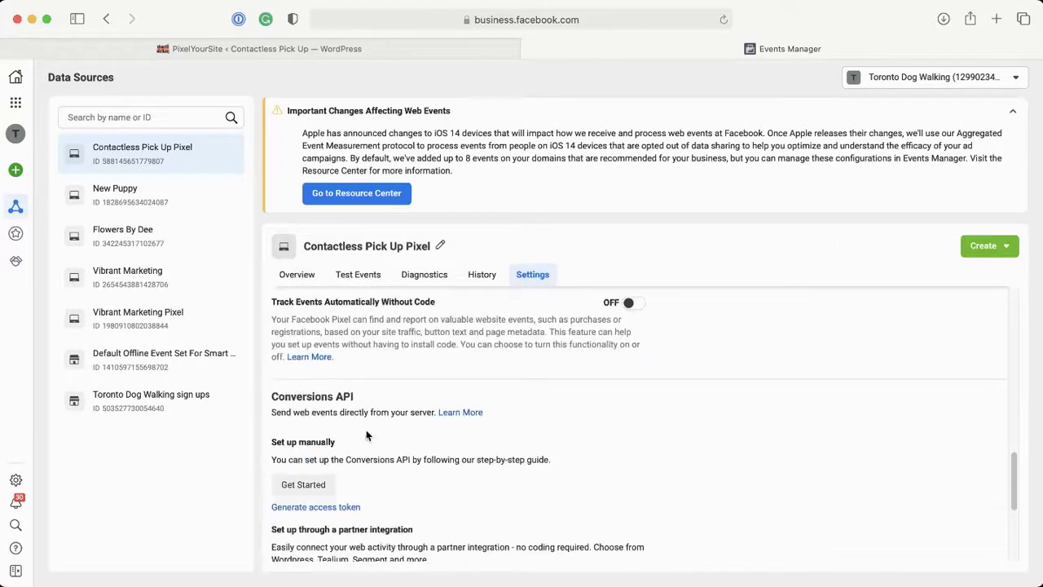
scroll(366, 437, "down", 2)
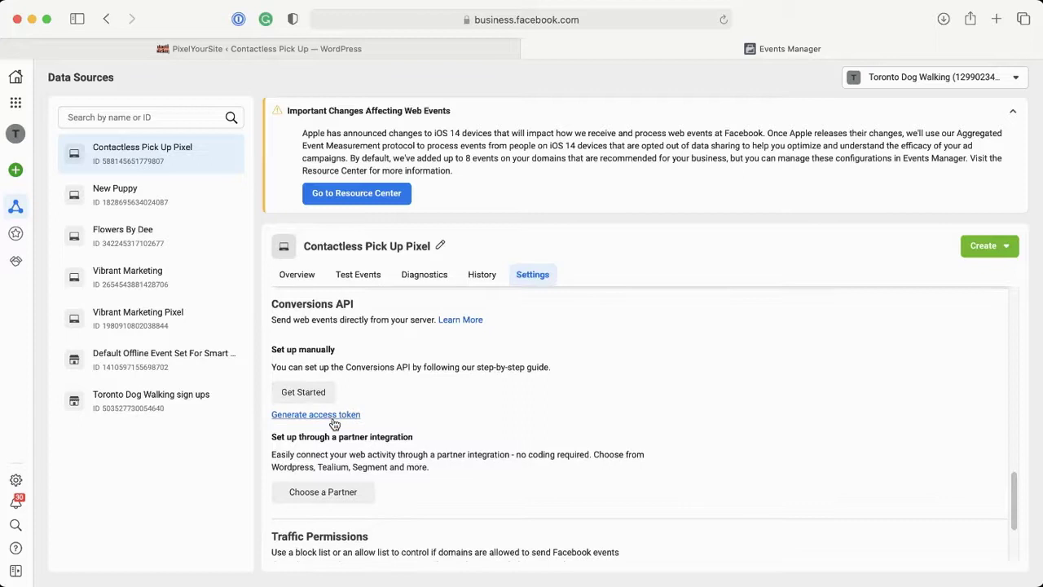
left_click(334, 419)
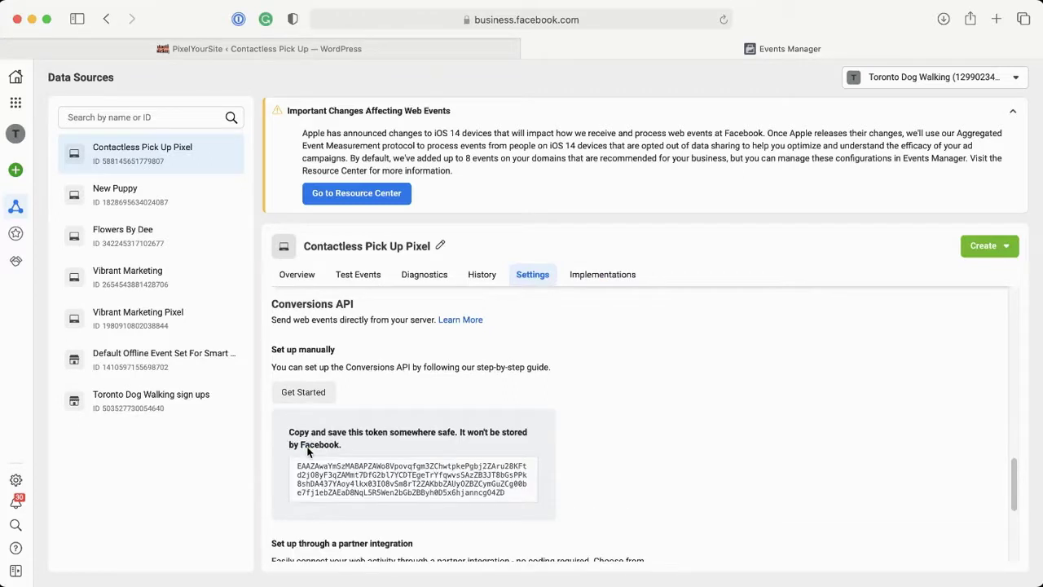
left_click(332, 481)
Paste the access token into PixelYourSite's Api token field.
left_click(432, 51)
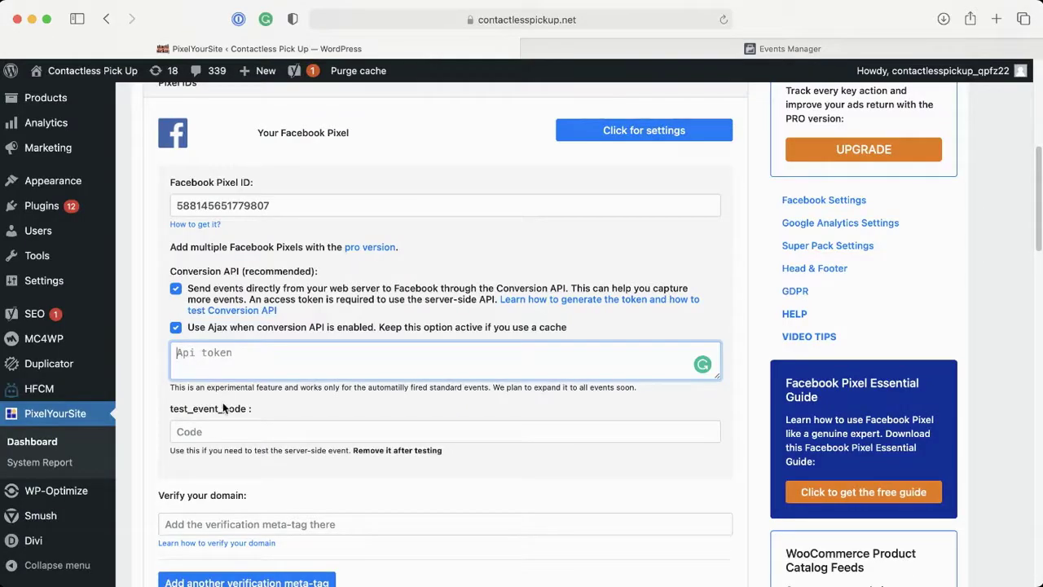
key("super+v")
left_click(339, 433)
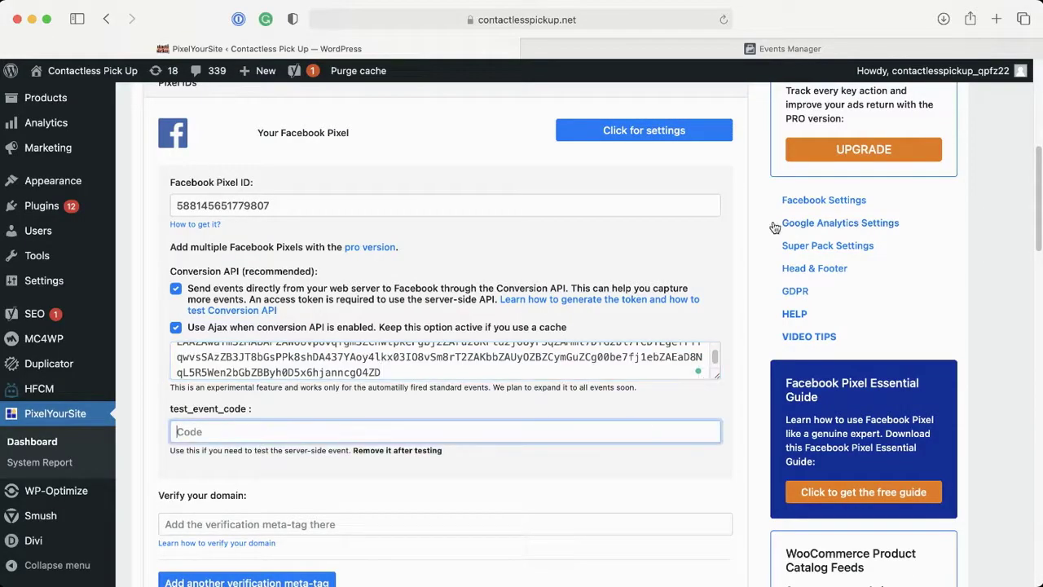
scroll(753, 241, "down", 1)
Copy test event code TEST49397 from Test Events into PixelYourSite's test_event_code field.
left_click(870, 52)
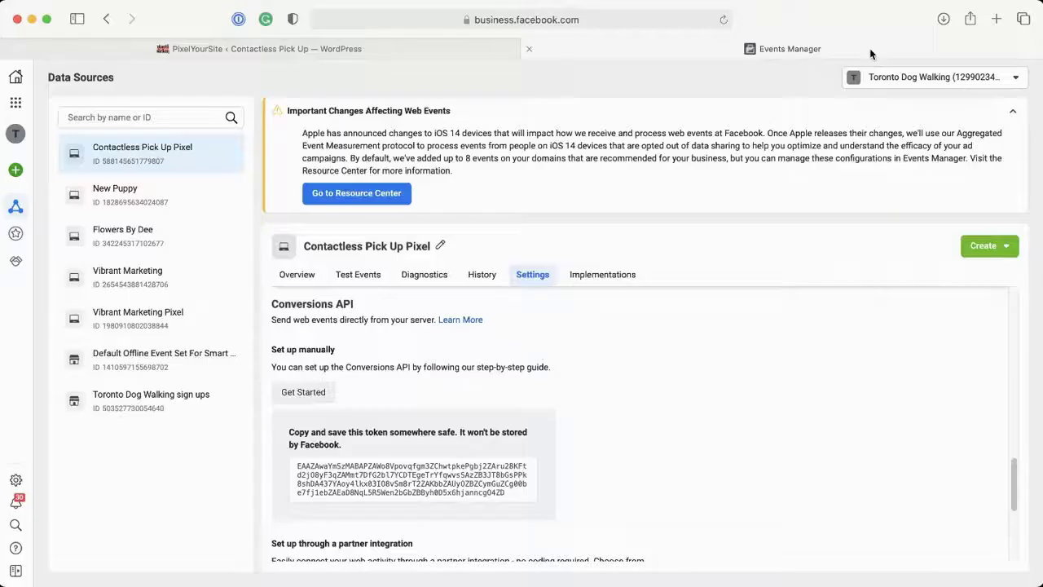
scroll(333, 437, "down", 5)
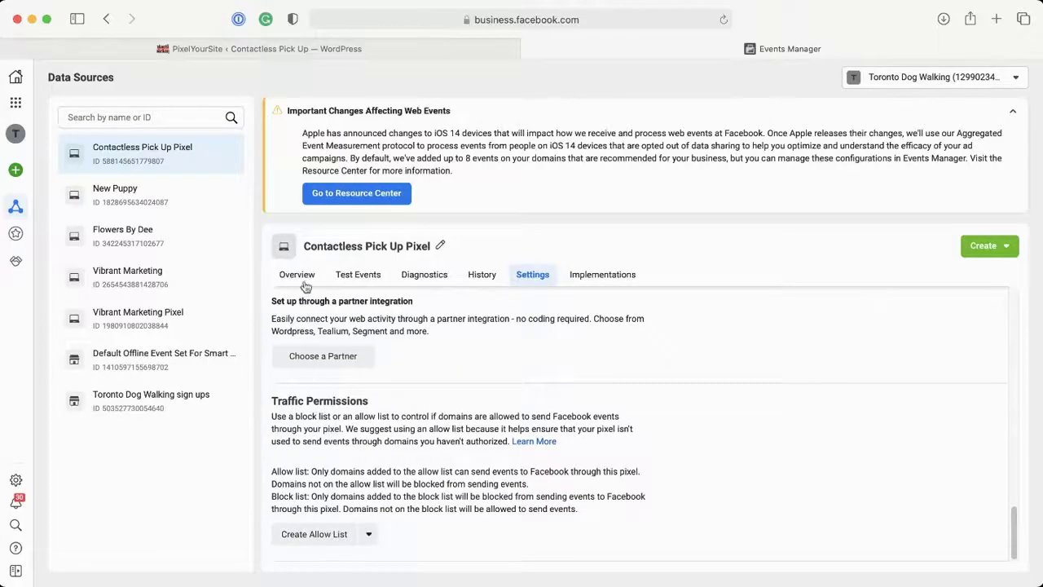
left_click(359, 275)
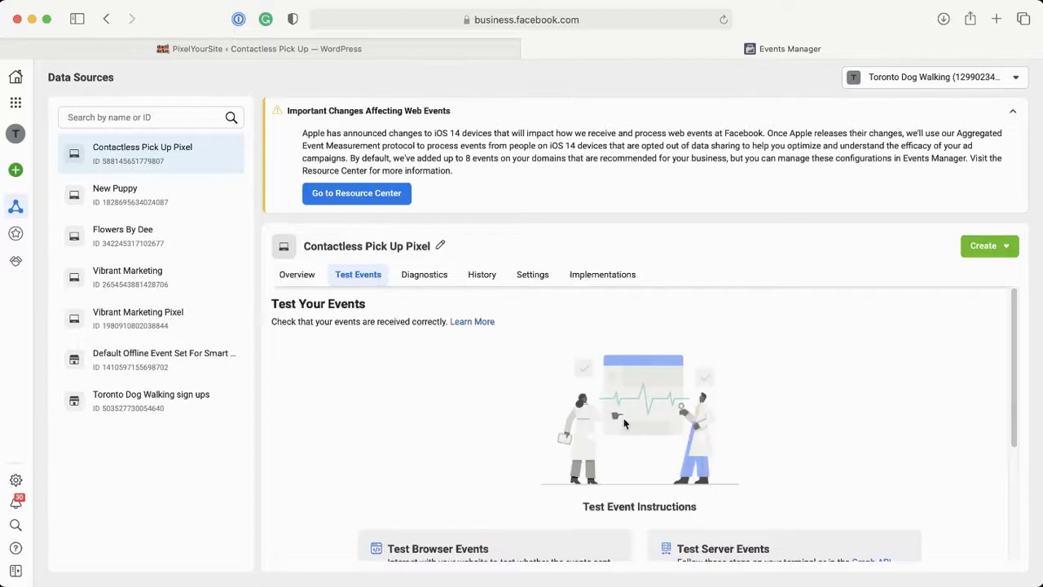
scroll(652, 407, "down", 8)
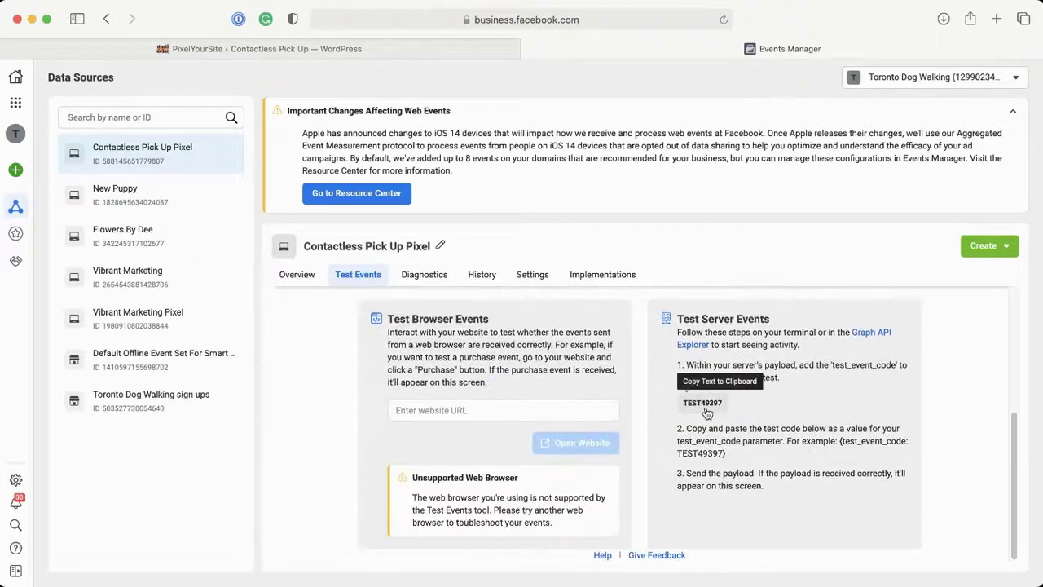
left_click(702, 403)
left_click(443, 49)
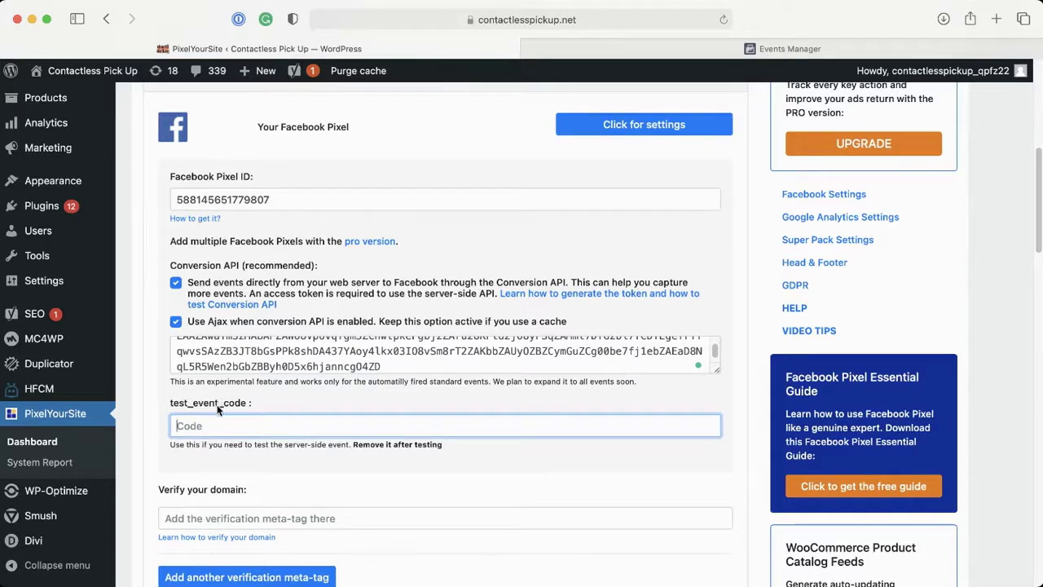
key("super+v")
left_click(222, 518)
scroll(433, 446, "down", 2)
scroll(434, 447, "down", 1)
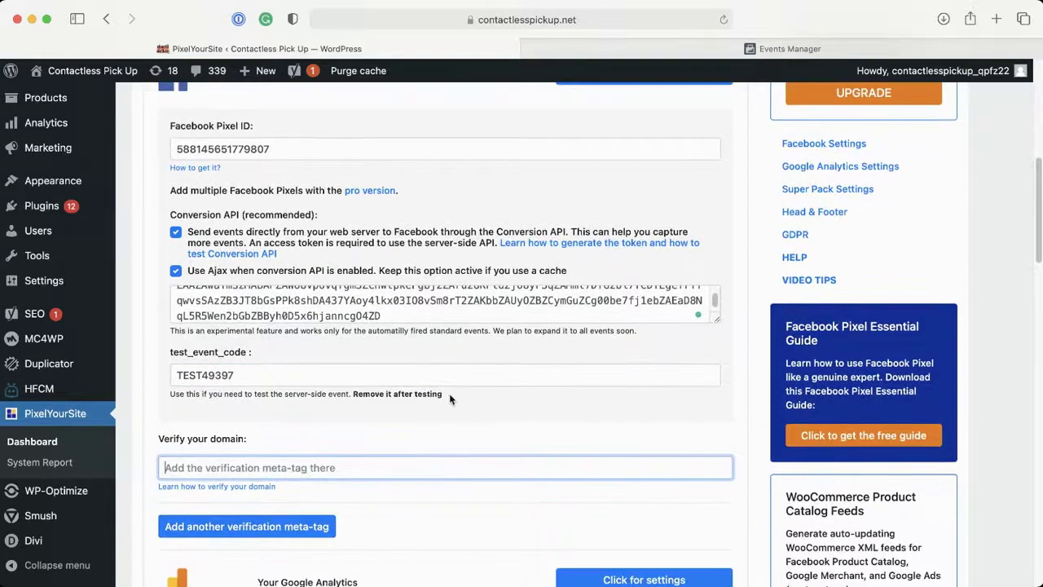
left_click(782, 49)
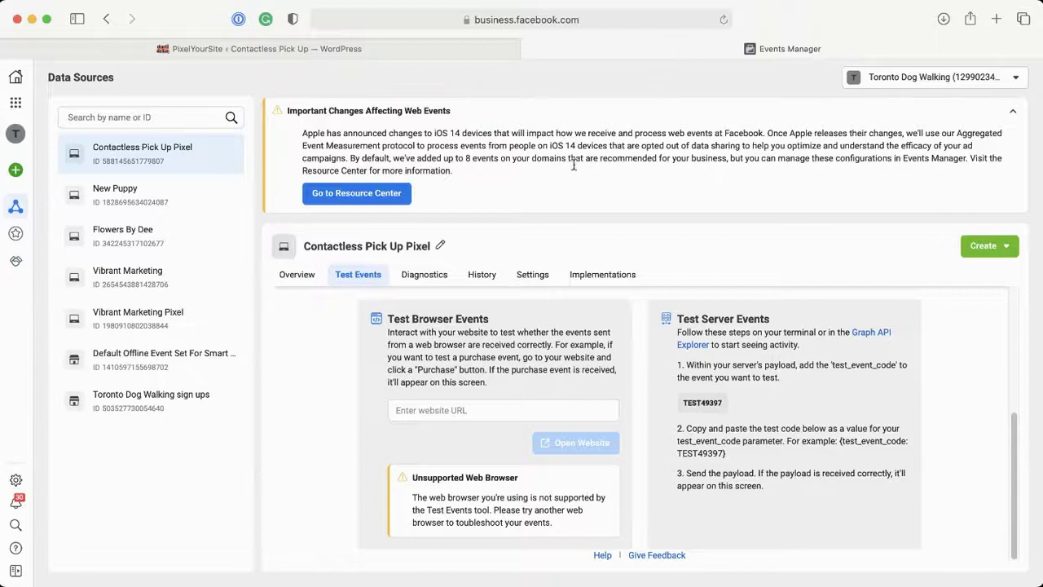
Go to the Domains list under Brand Safety in Facebook Business Settings.
mouse_move(17, 252)
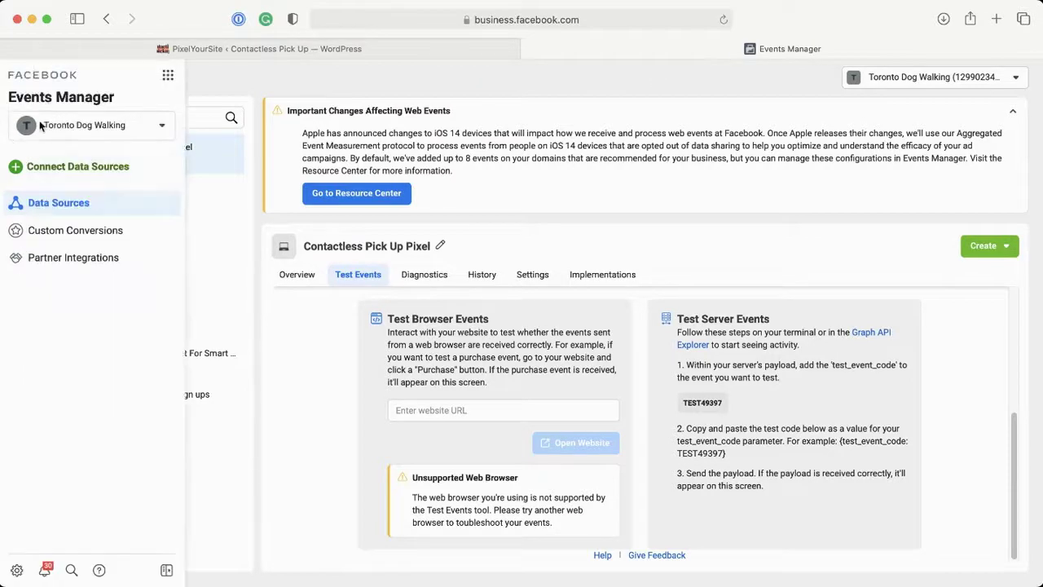
left_click(168, 75)
left_click(321, 129)
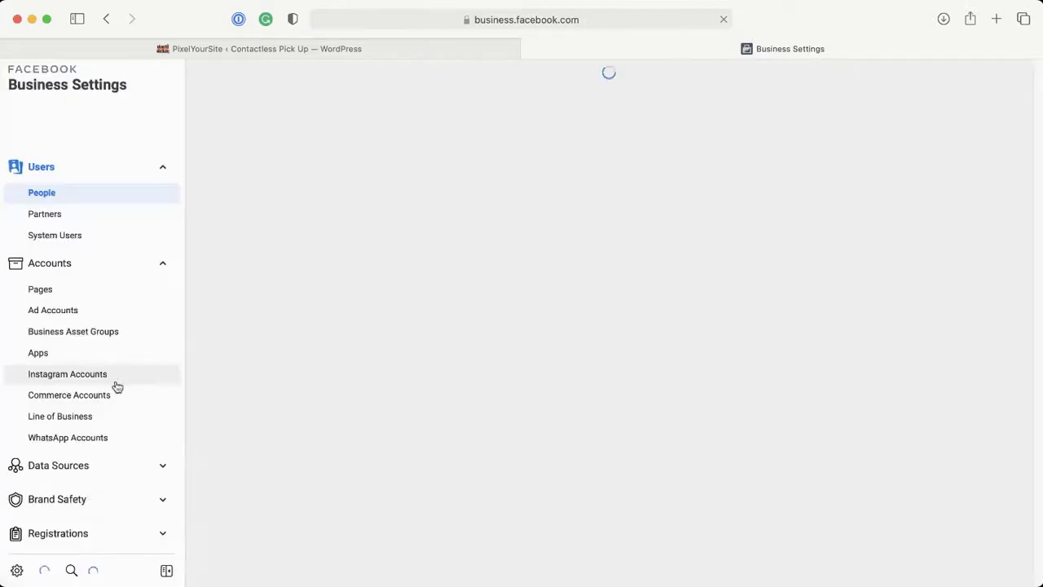
scroll(110, 391, "down", 3)
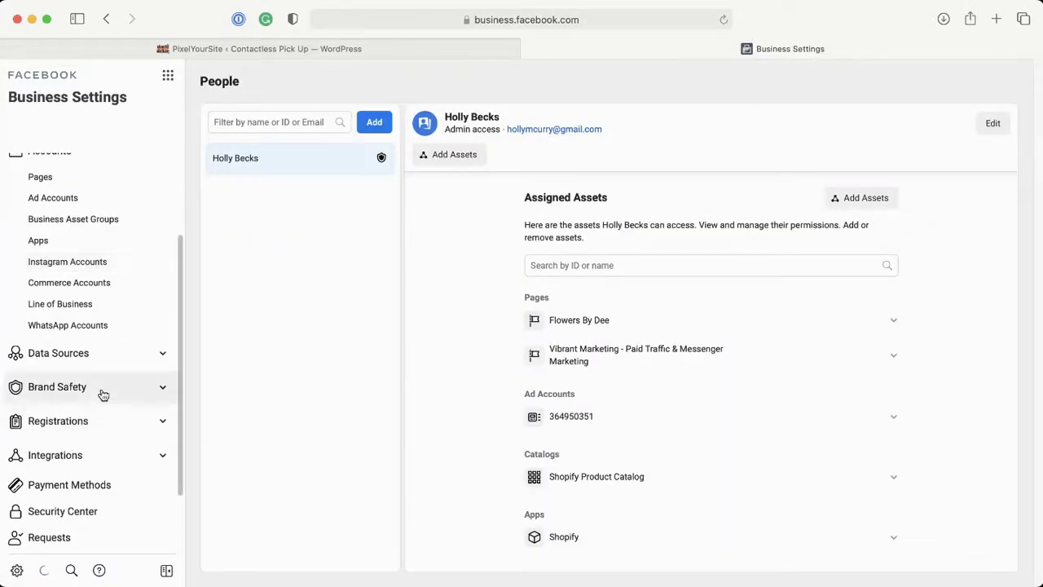
left_click(104, 395)
left_click(84, 418)
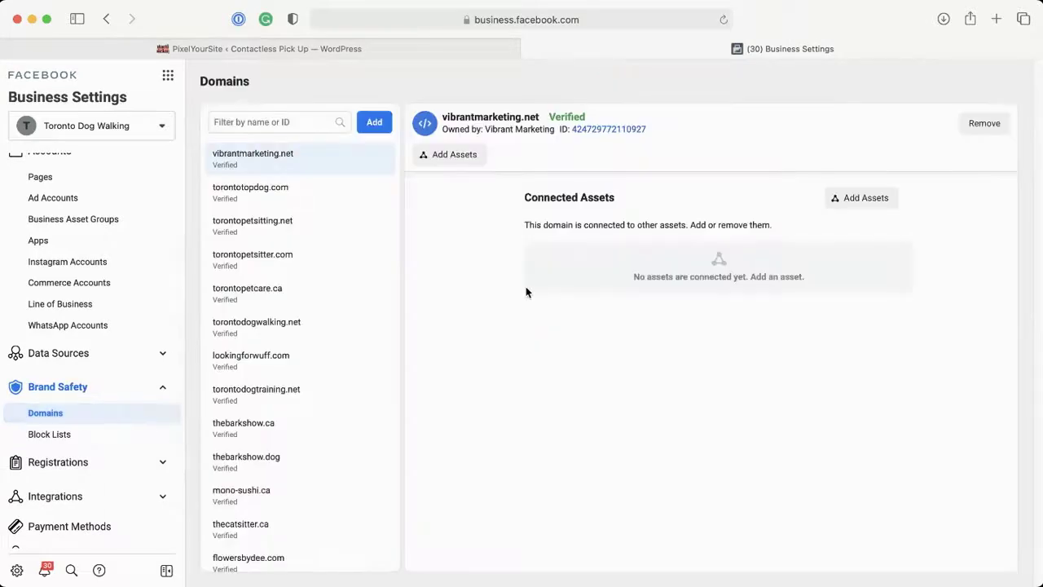
Add the domain contactlesspickup.net and copy its verification meta-tag.
left_click(374, 121)
left_click(485, 250)
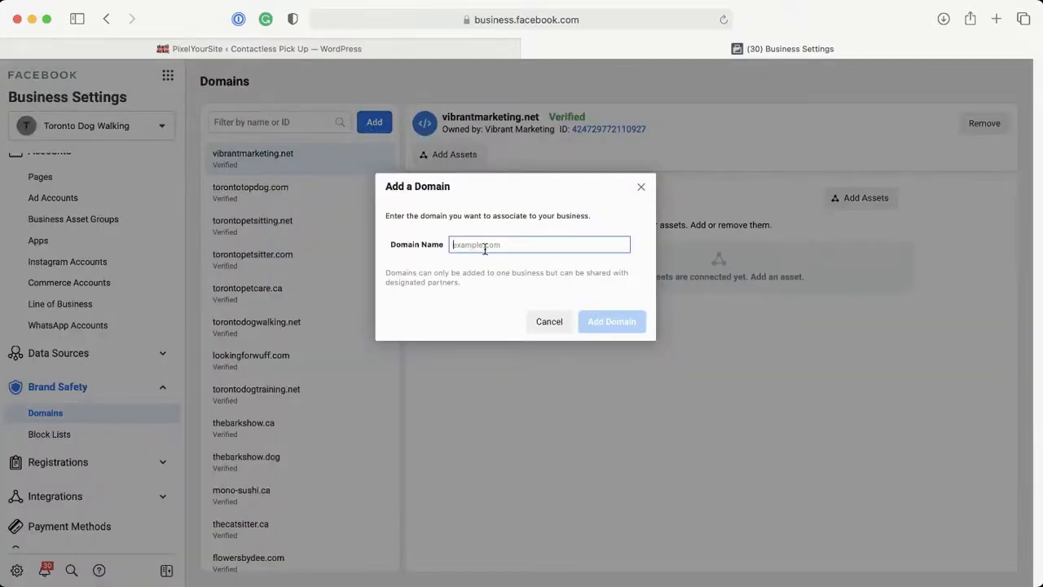
type("contact")
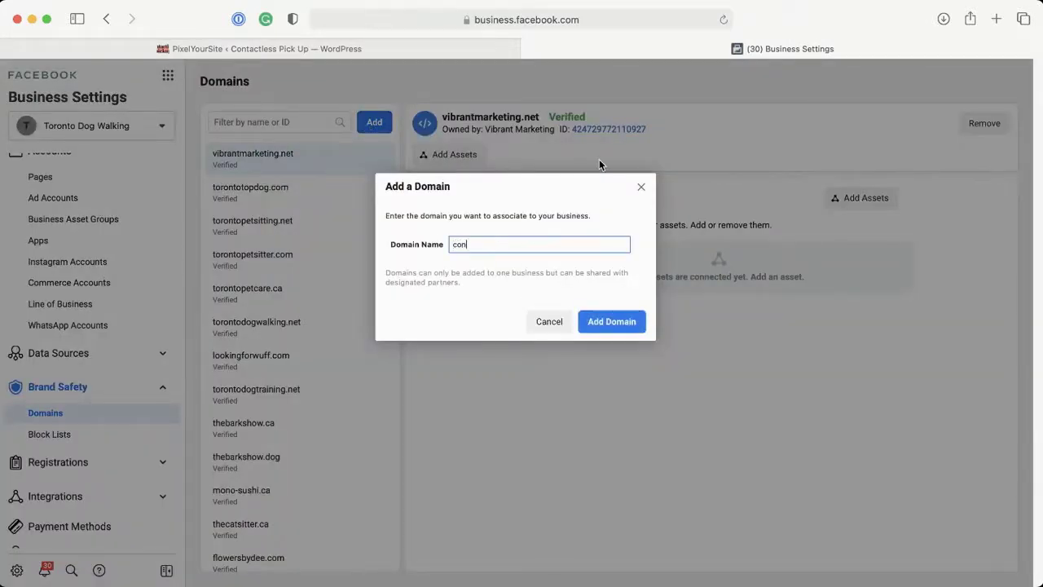
type("lesspickup.net")
left_click(625, 328)
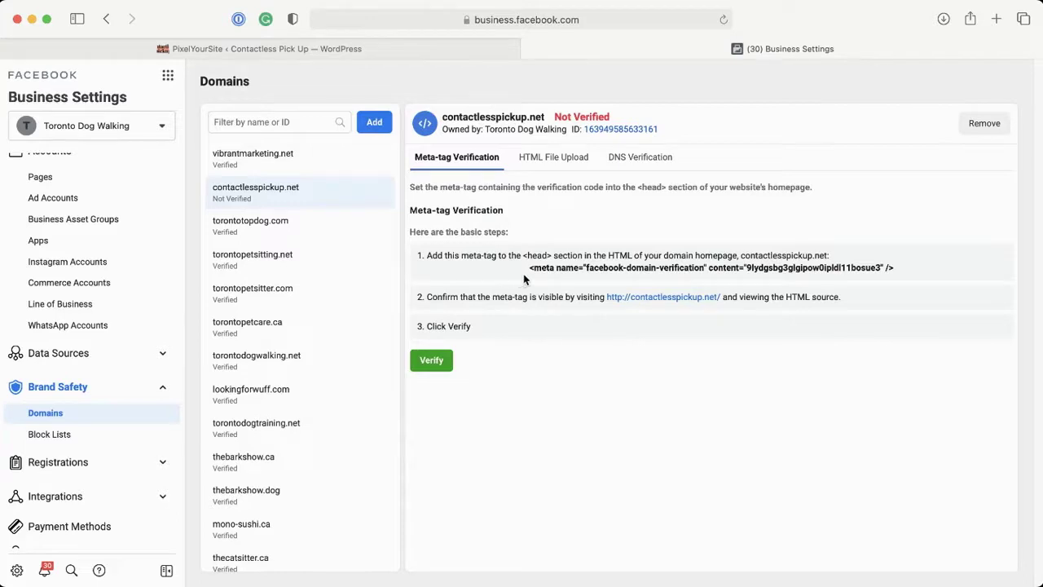
left_click(530, 269)
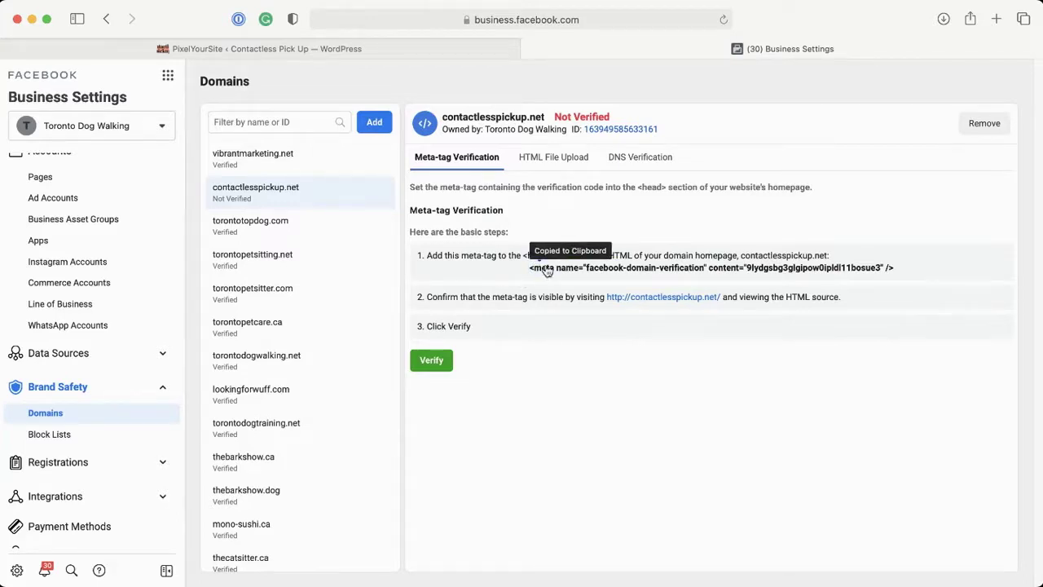
Paste the Facebook meta-tag into PixelYourSite's Verify your domain field and save the settings.
left_click(412, 51)
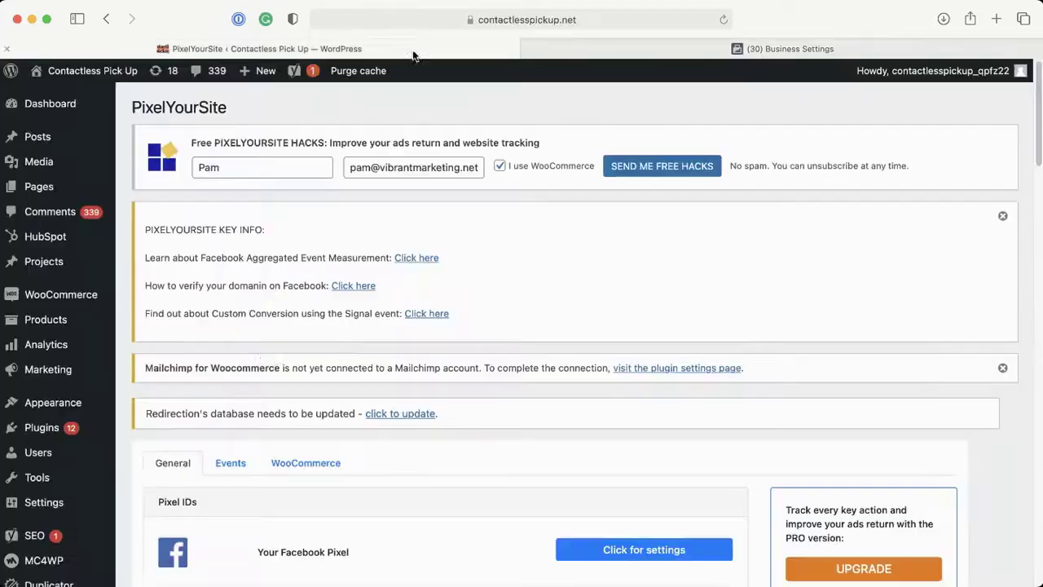
scroll(272, 355, "down", 5)
scroll(266, 369, "down", 2)
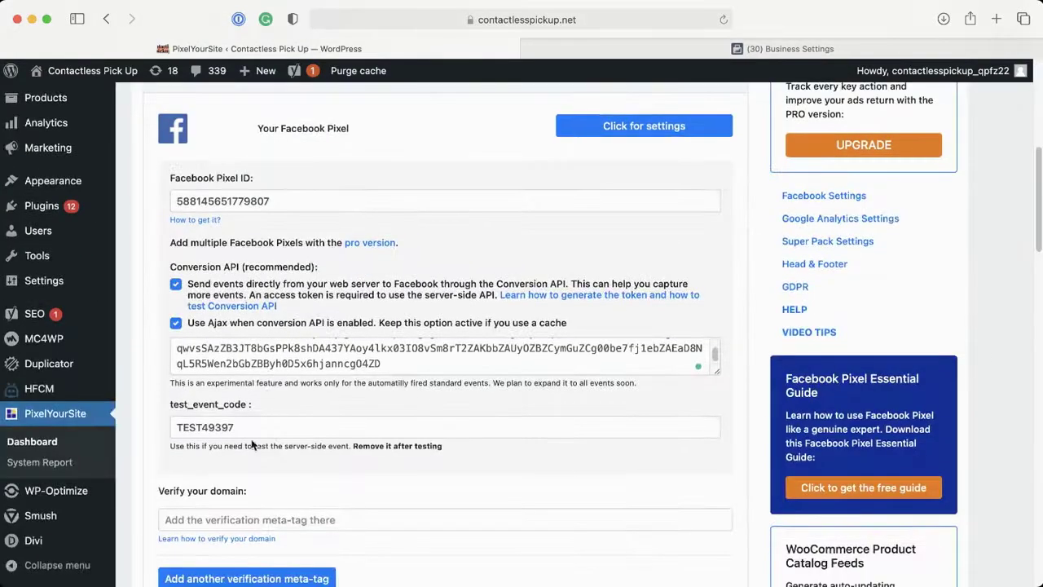
left_click(262, 503)
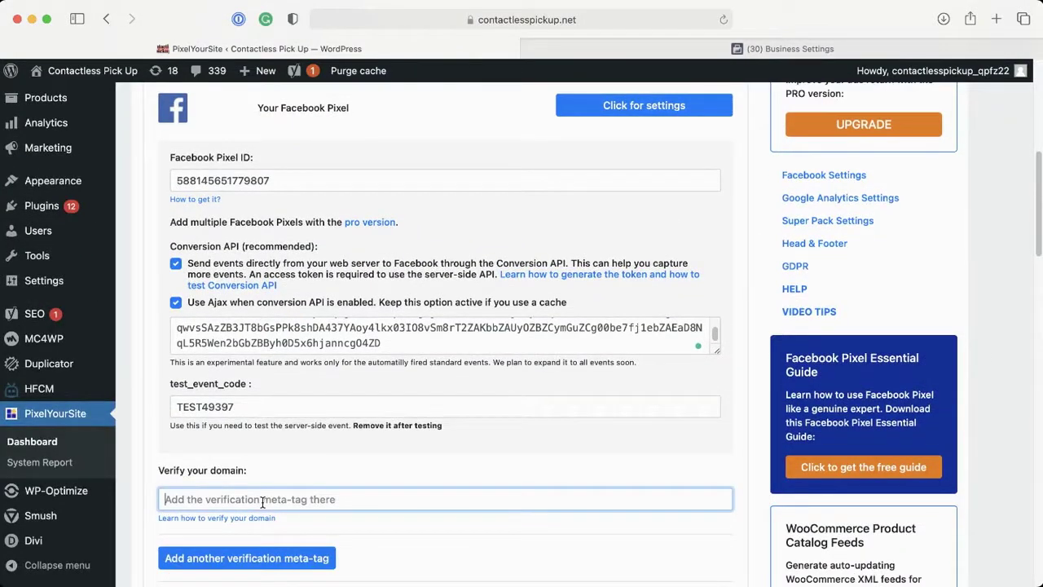
key("super+v")
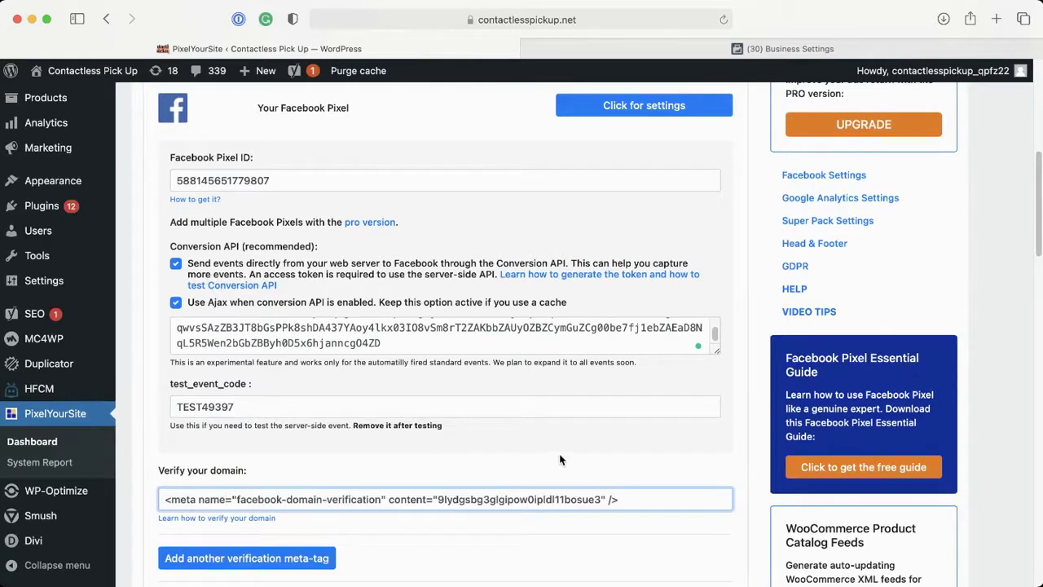
left_click(559, 453)
scroll(559, 453, "down", 10)
scroll(559, 460, "down", 20)
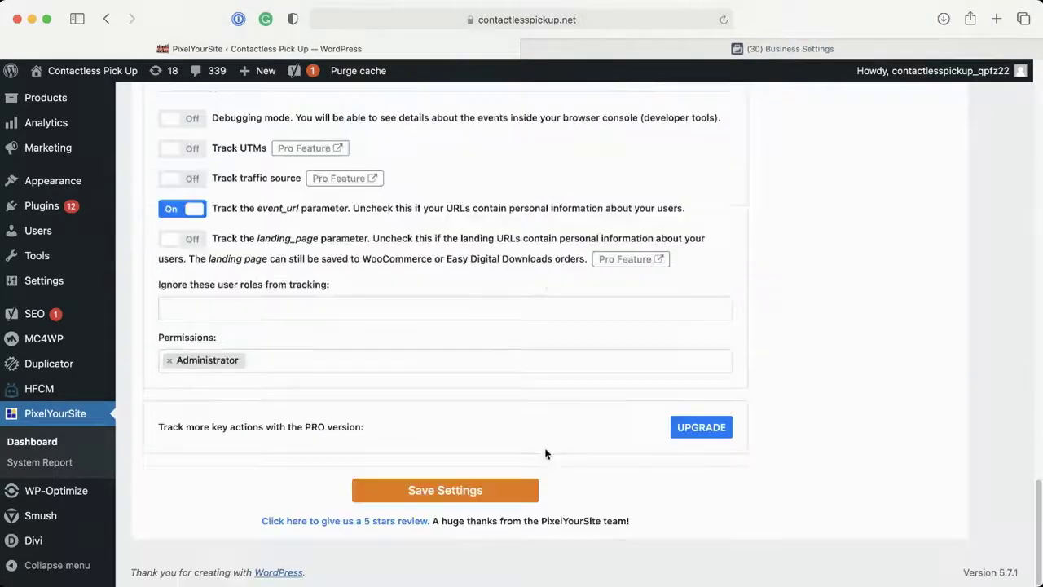
left_click(457, 492)
Verify contactlesspickup.net in Business Settings and dismiss the success message.
key("ctrl+Tab")
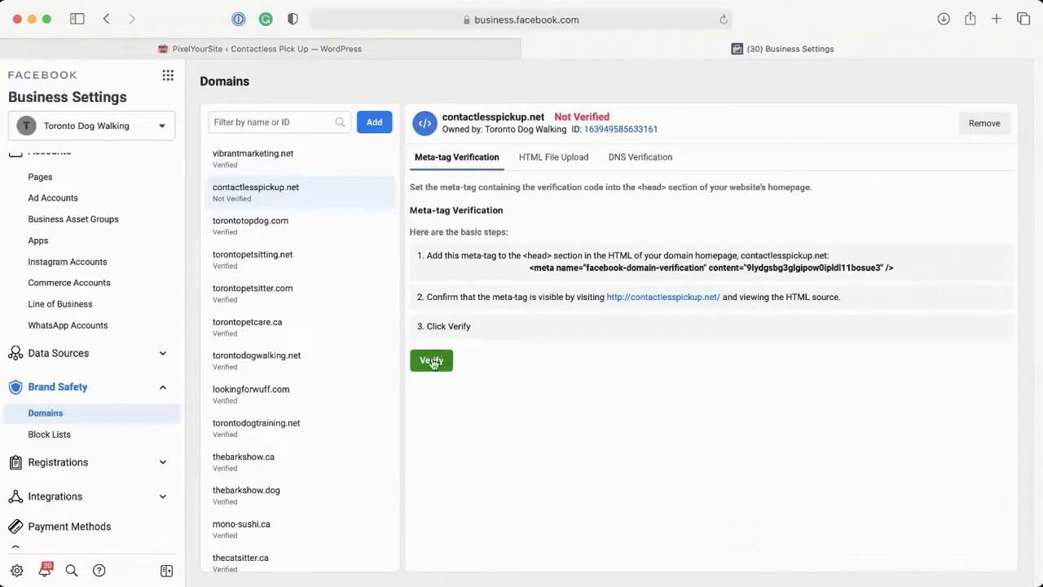
left_click(431, 360)
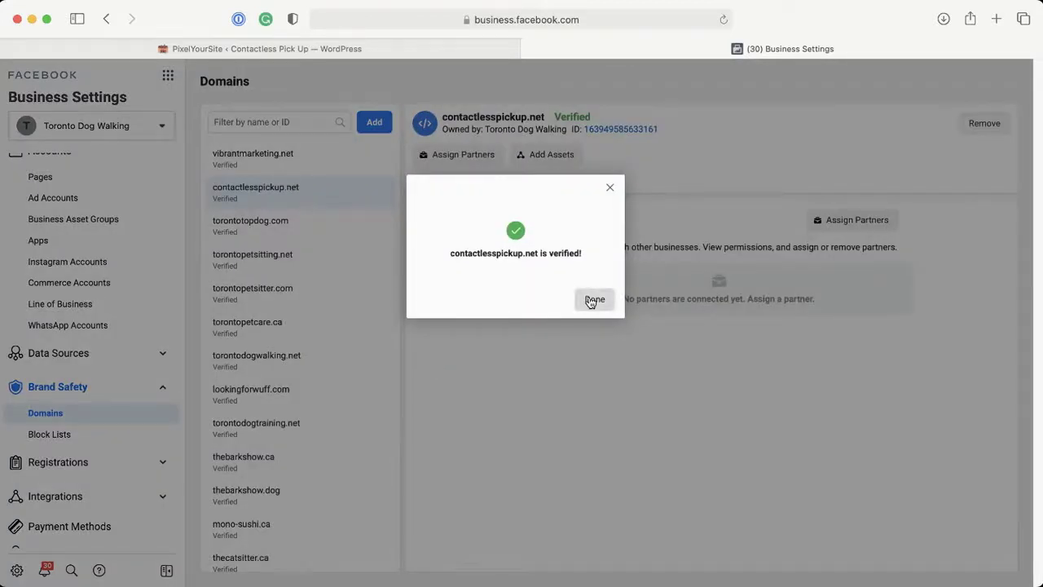
left_click(593, 300)
left_click(168, 76)
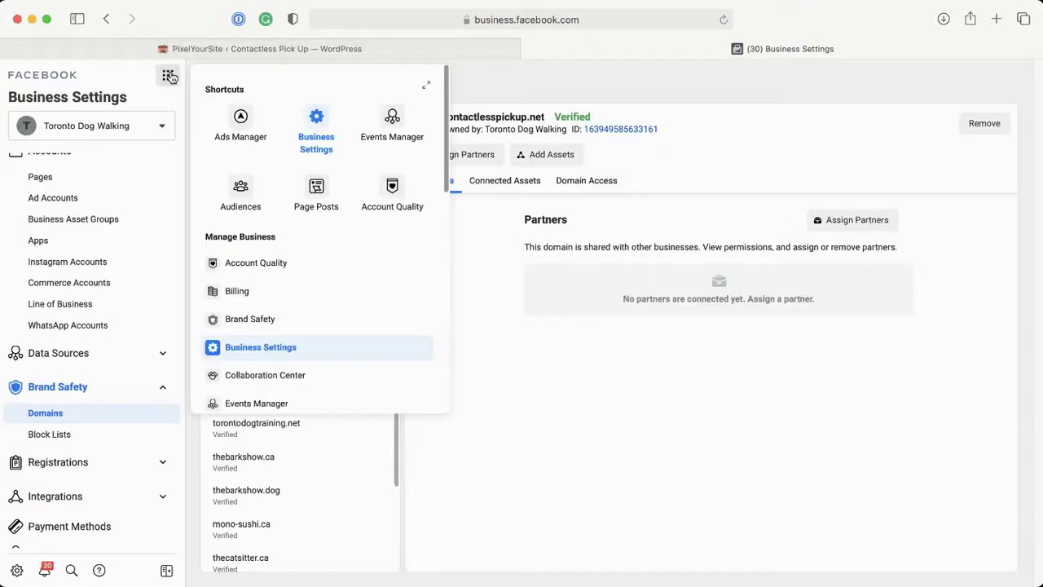
From Events Manager's Test Events, open contactlesspickup.net in a new tab for browser testing.
left_click(388, 124)
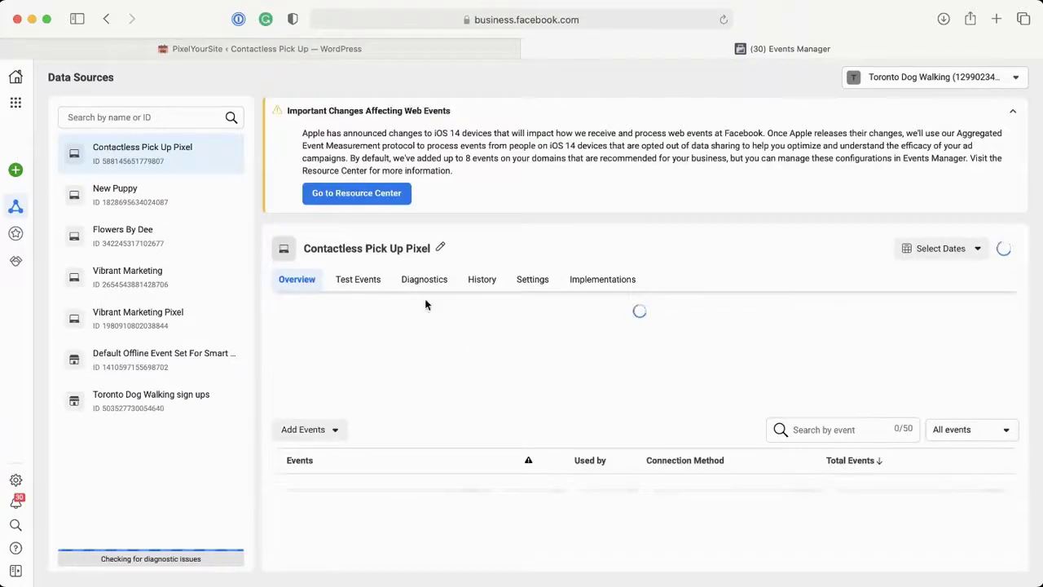
left_click(350, 273)
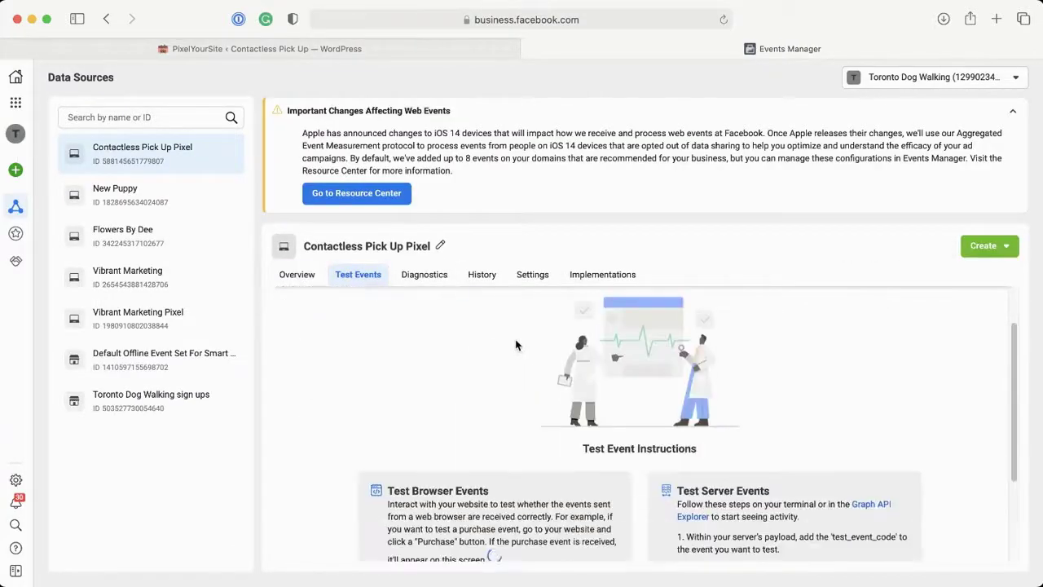
scroll(515, 345, "down", 5)
left_click(483, 413)
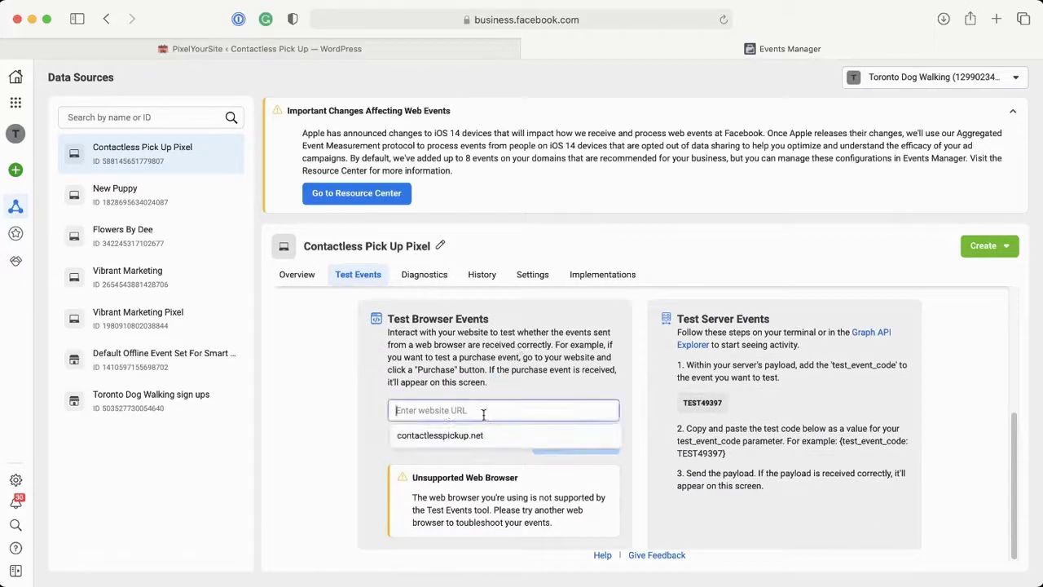
left_click(487, 436)
left_click(587, 436)
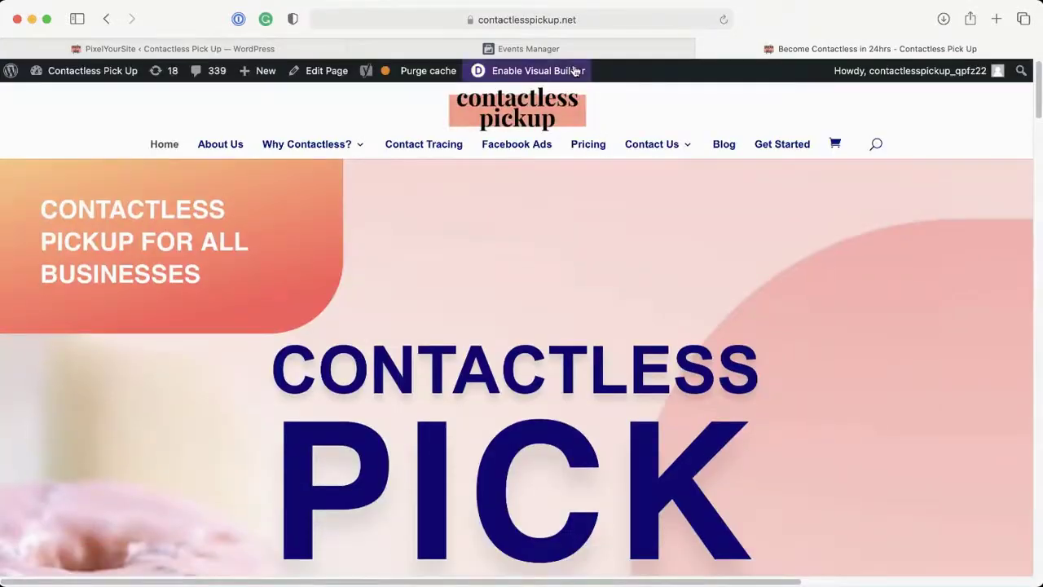
Confirm the PageView and View Content test events arrived, then show Aggregated Event Measurement.
left_click(559, 51)
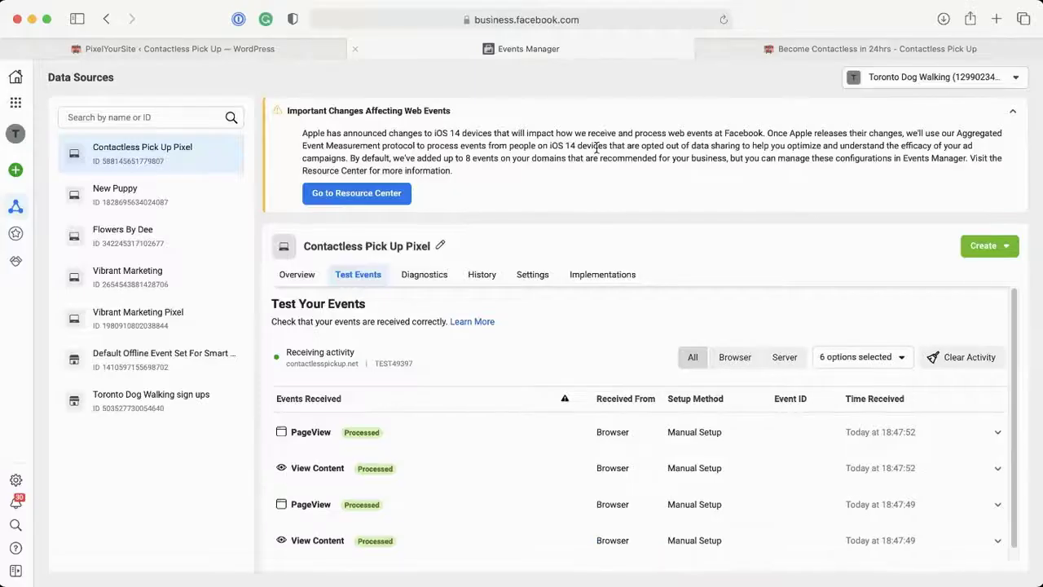
scroll(564, 350, "down", 1)
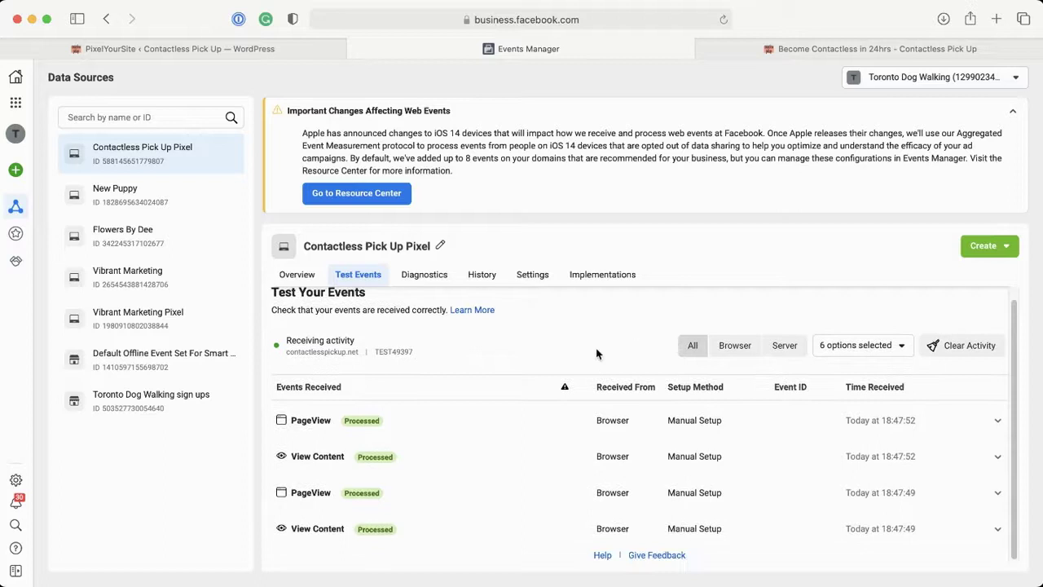
left_click(297, 279)
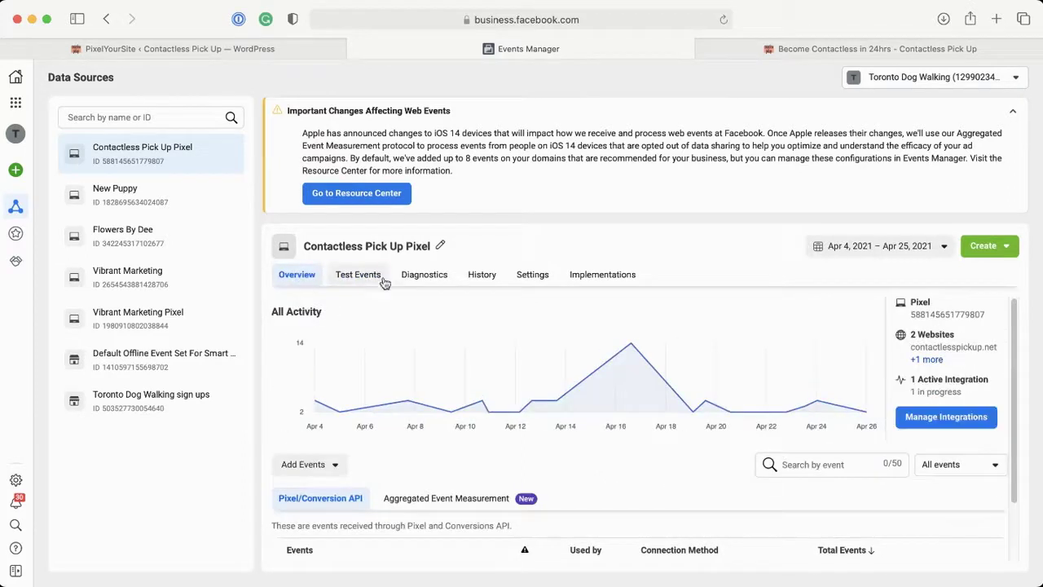
scroll(517, 310, "down", 2)
left_click(444, 426)
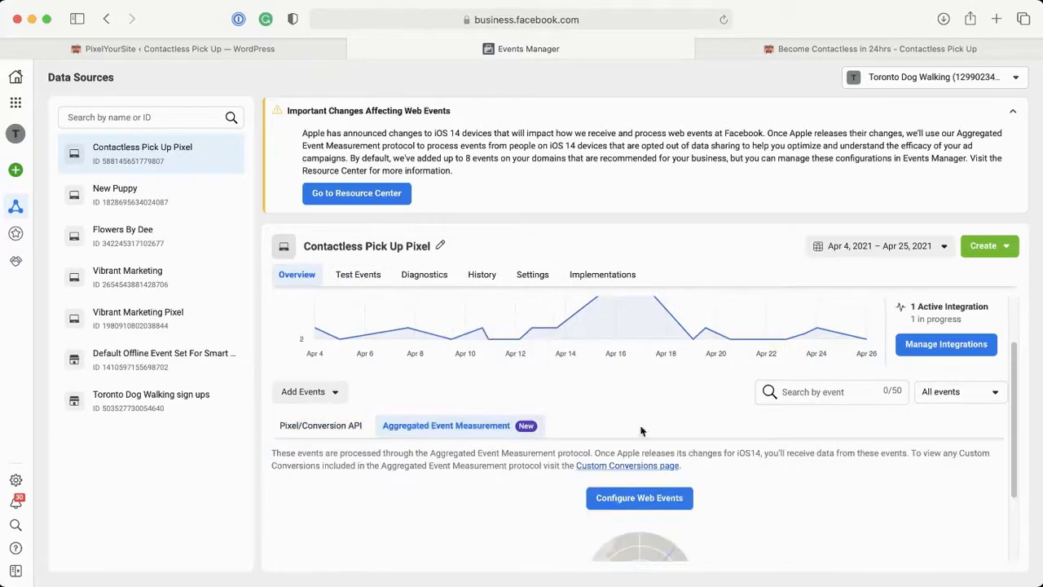
Open the Edit Web Event Configurations page for contactlesspickup.net via Configure Web Events.
left_click(643, 410)
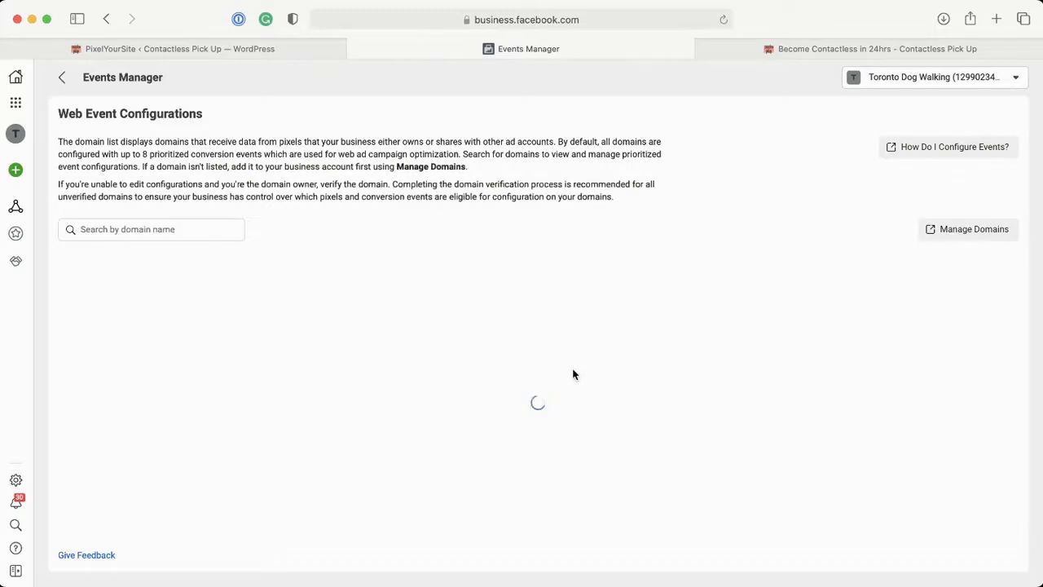
left_click(566, 317)
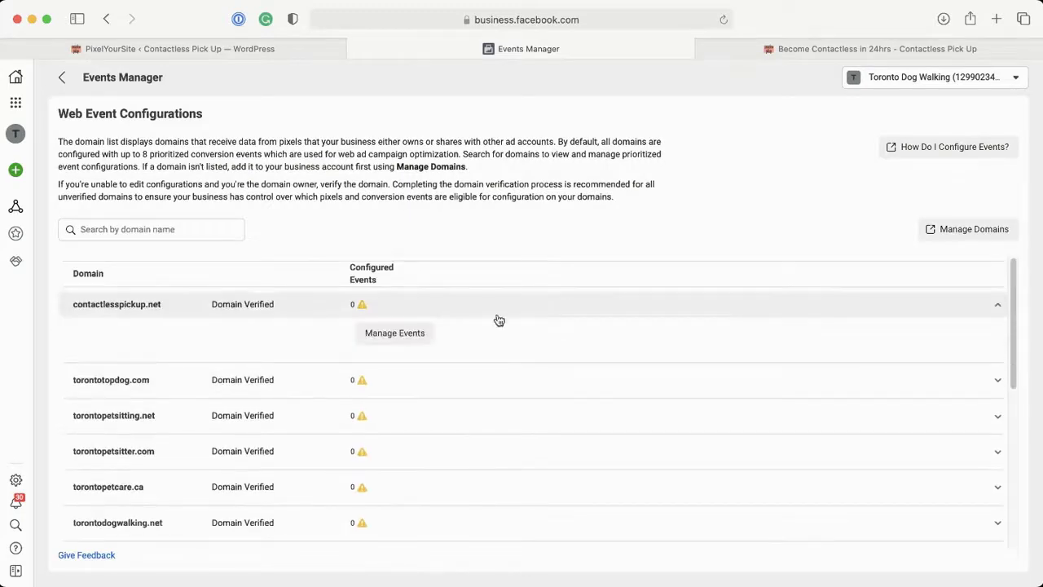
left_click(391, 336)
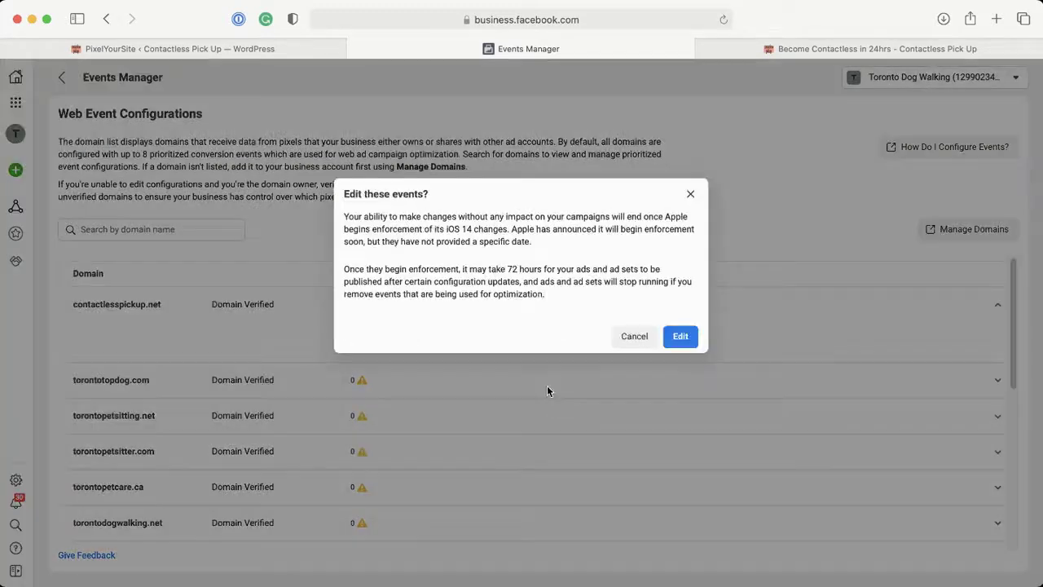
left_click(680, 337)
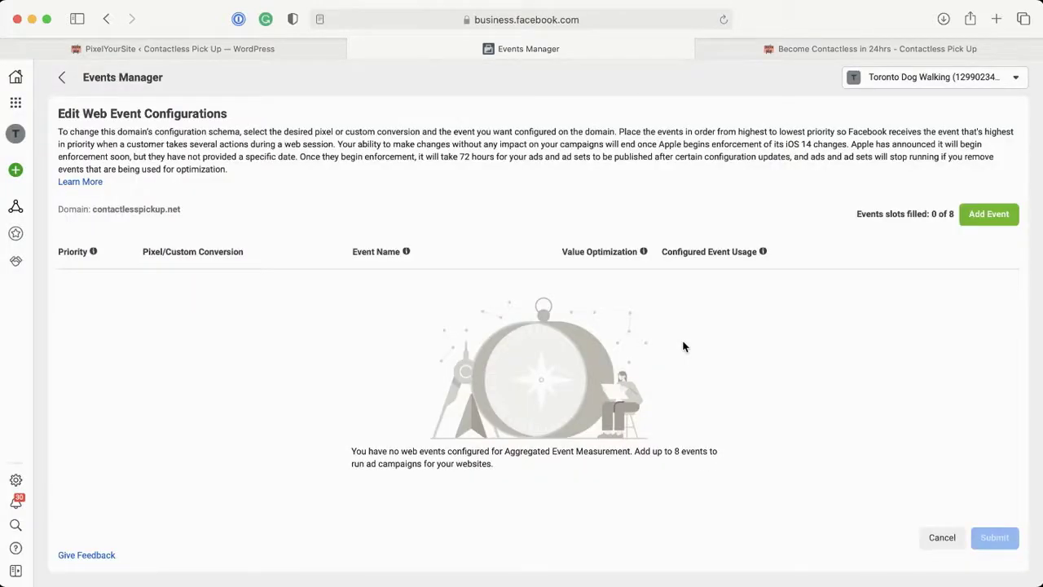
Add a top-priority event row sending Lead from the Contactless Pick Up Pixel.
left_click(987, 213)
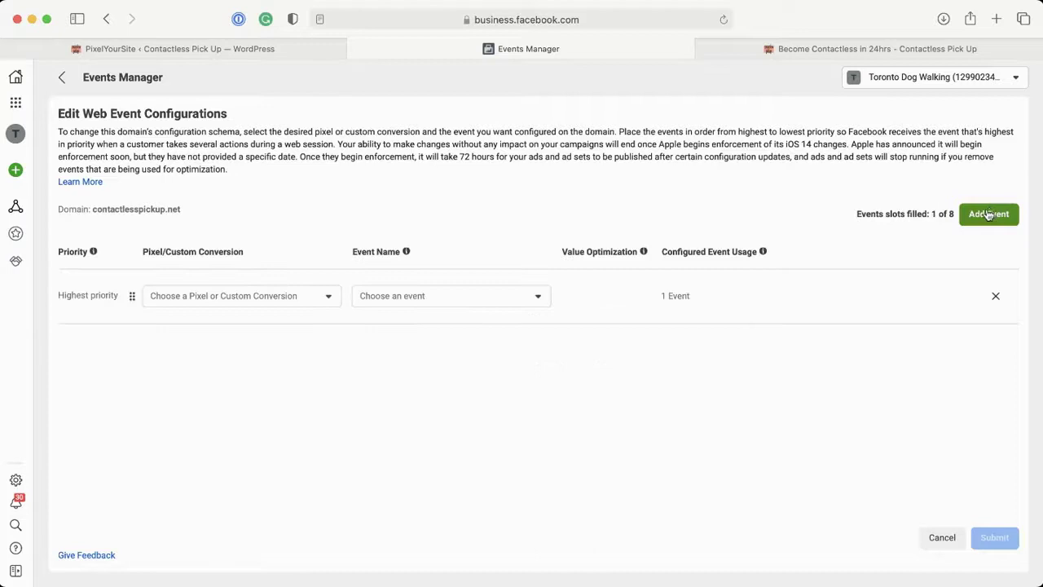
left_click(284, 297)
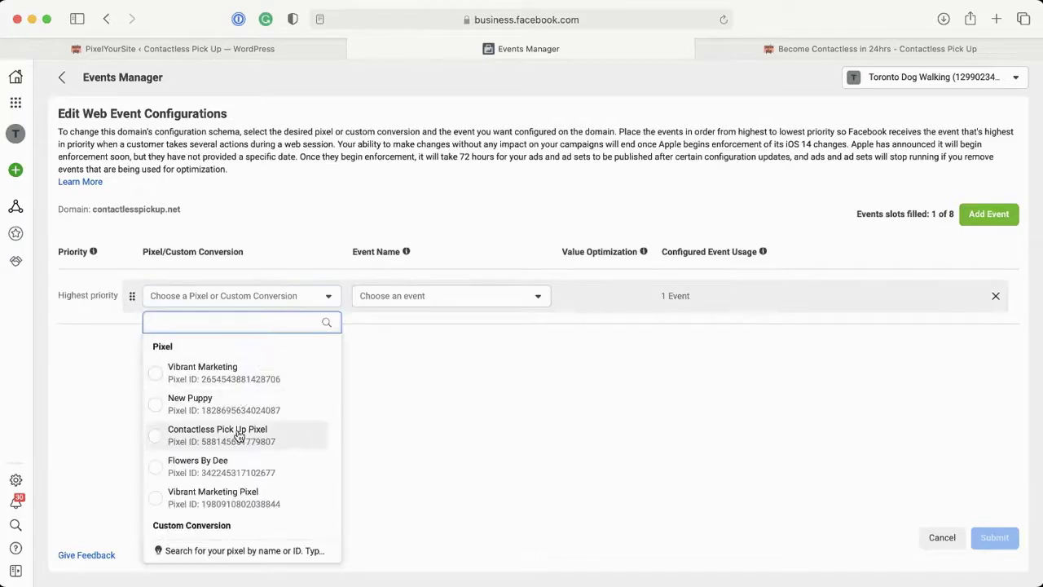
scroll(270, 501, "down", 1)
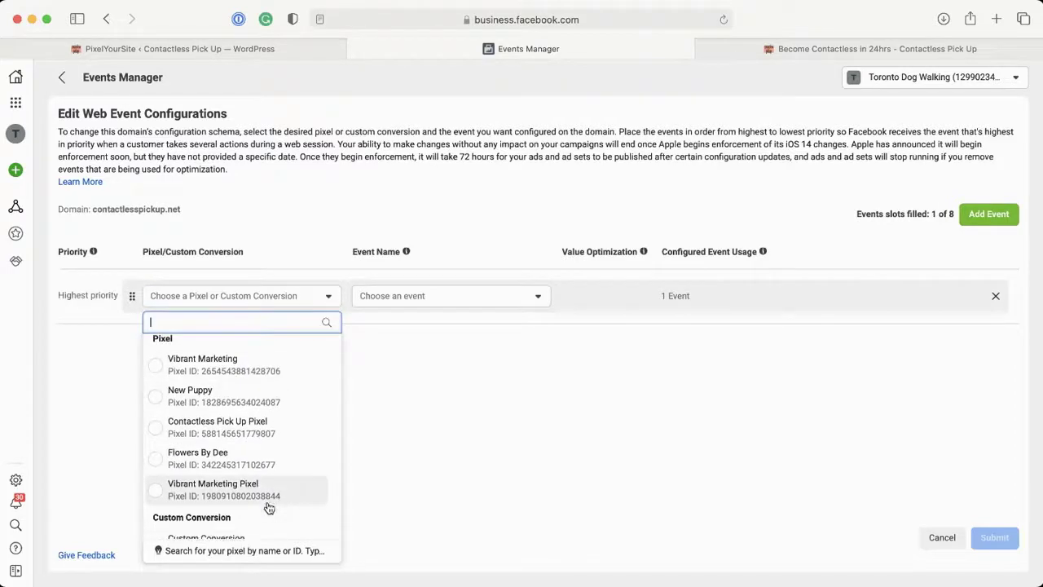
left_click(257, 441)
left_click(472, 295)
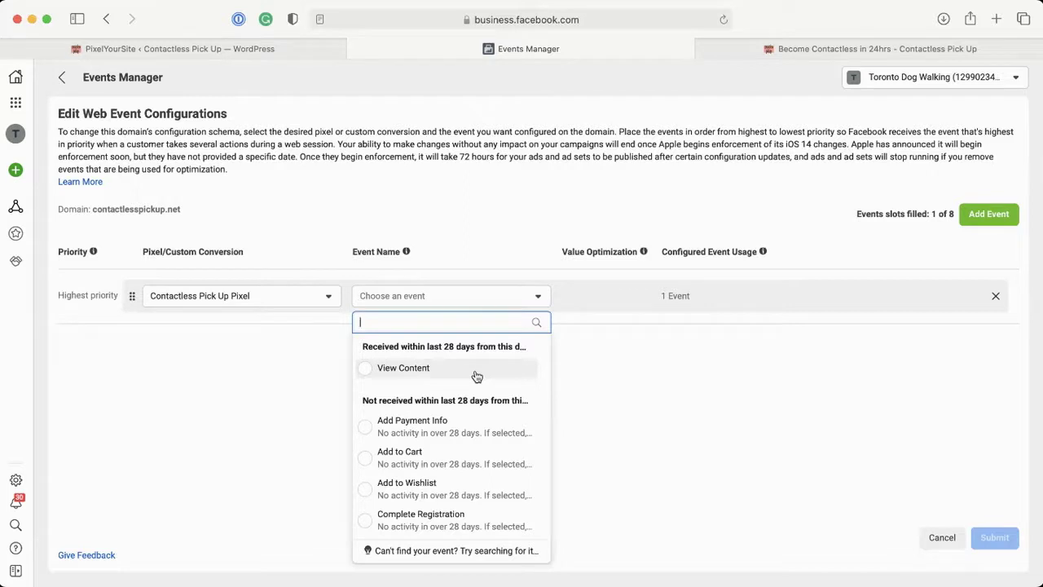
scroll(489, 396, "down", 1)
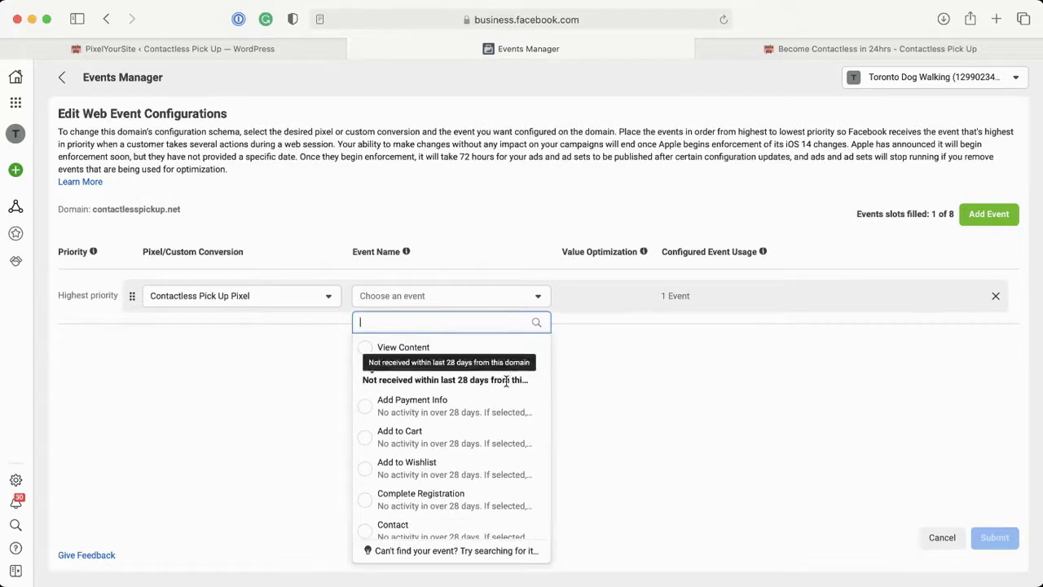
scroll(464, 402, "up", 1)
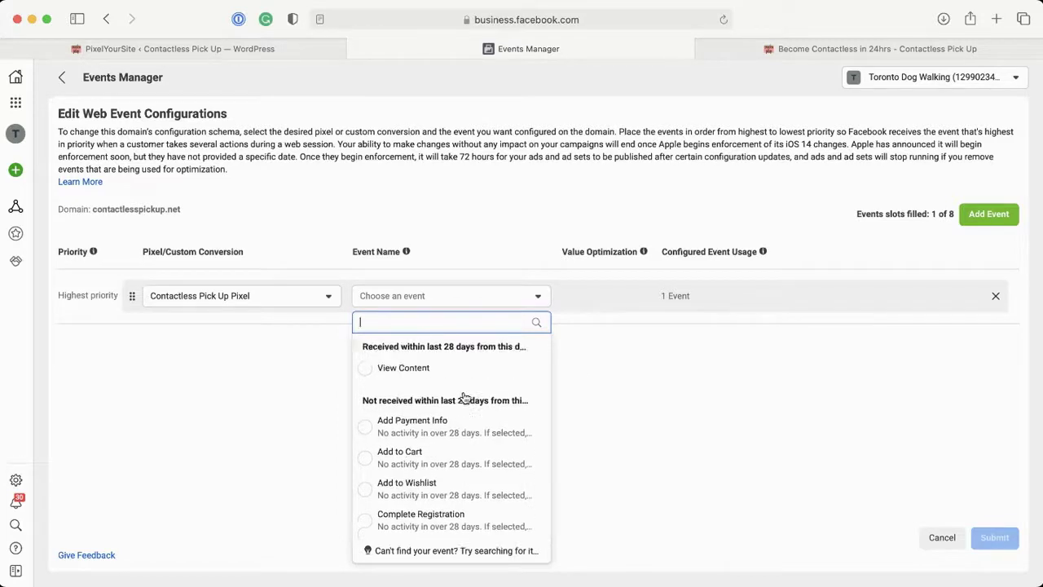
scroll(464, 401, "down", 4)
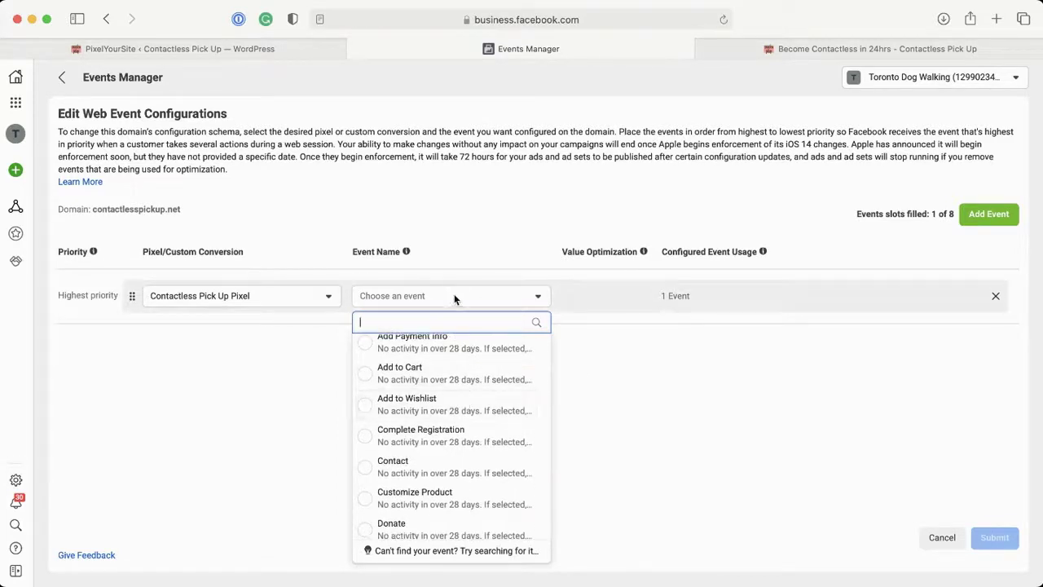
type("lead")
left_click(377, 369)
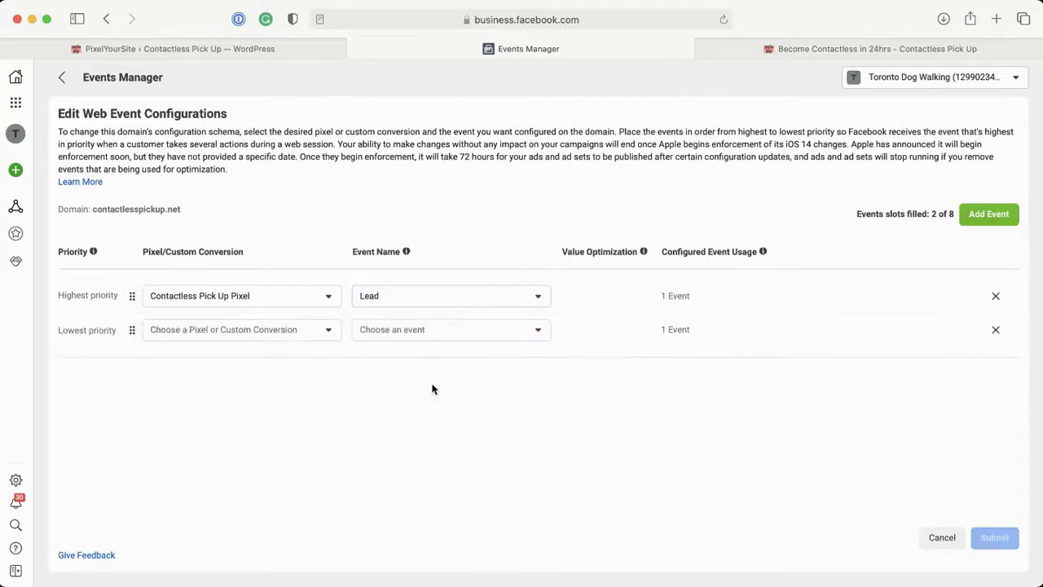
Set the second row to View Content from the Contactless Pick Up Pixel.
left_click(237, 329)
left_click(243, 189)
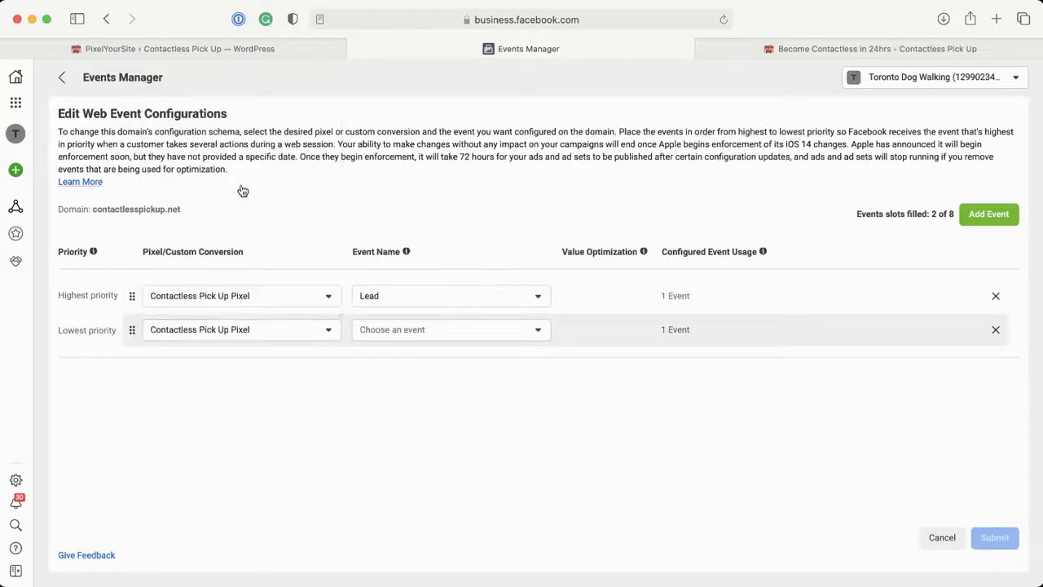
left_click(477, 334)
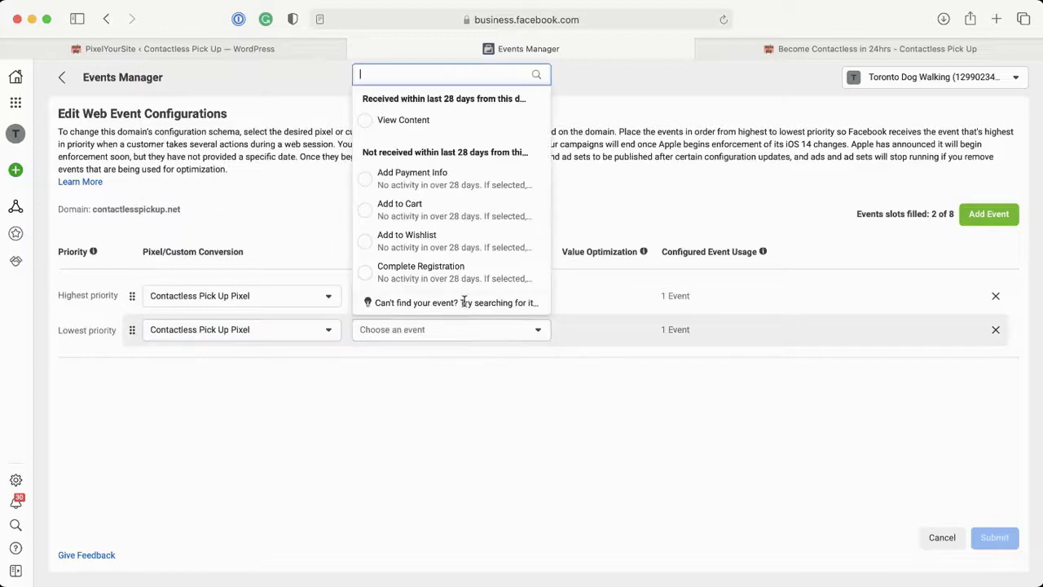
left_click(422, 122)
Add a third row sending Contact from the Contactless Pick Up Pixel.
left_click(988, 214)
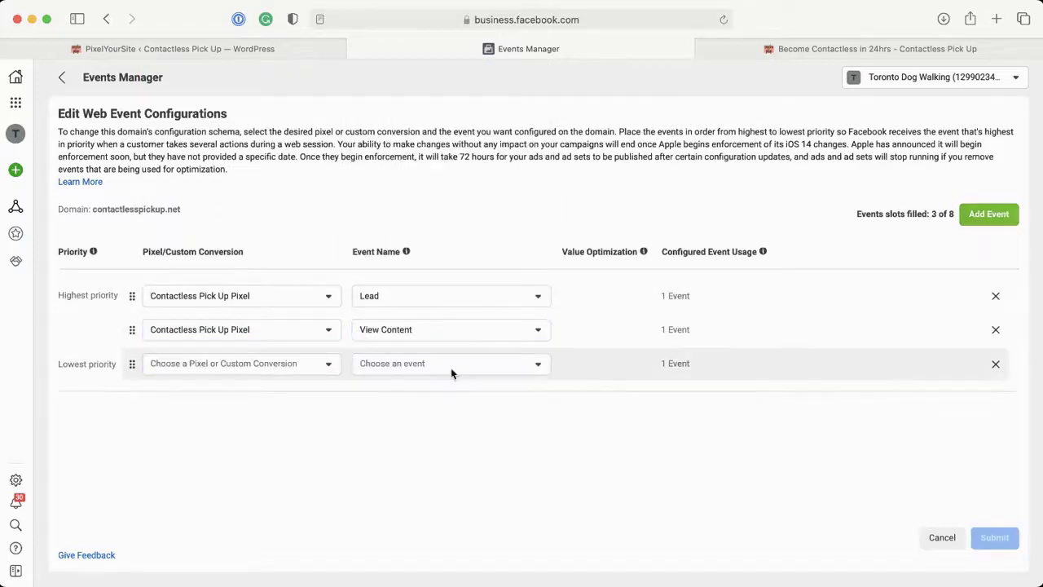
left_click(277, 373)
left_click(249, 219)
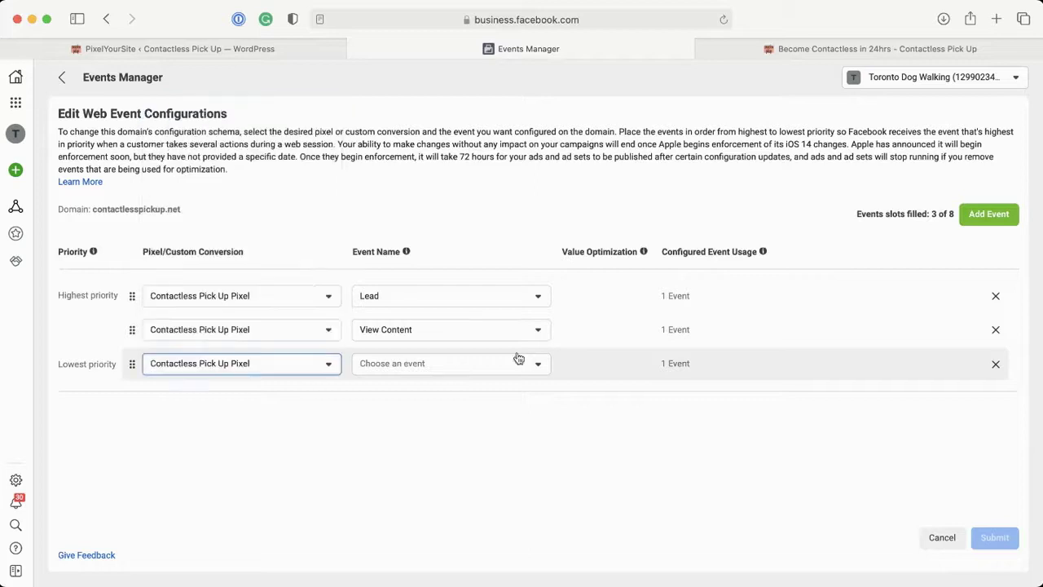
left_click(515, 364)
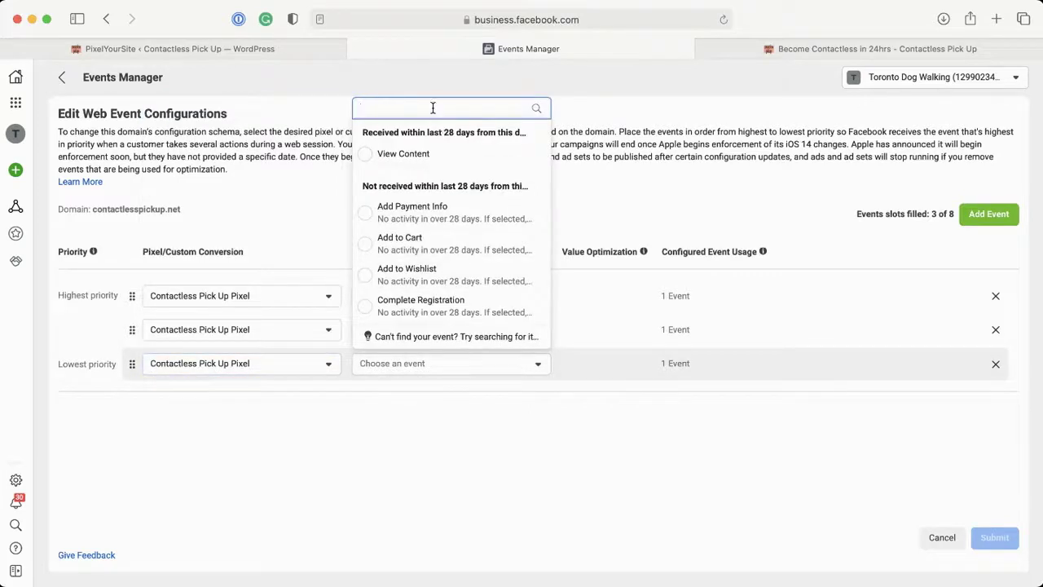
type("contact")
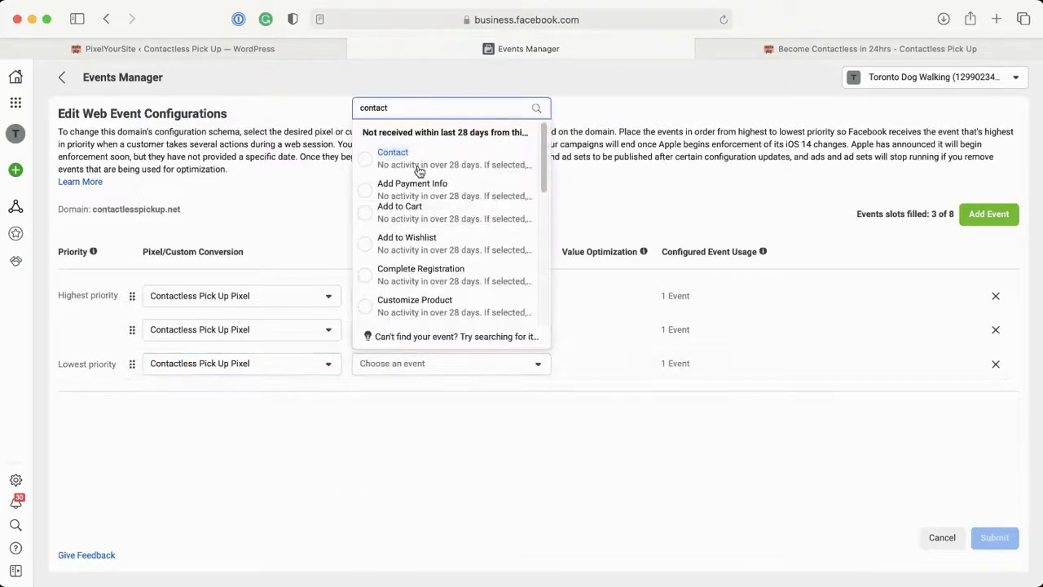
left_click(403, 166)
Add a fourth row sending Initiate Checkout from the Contactless Pick Up Pixel.
left_click(975, 212)
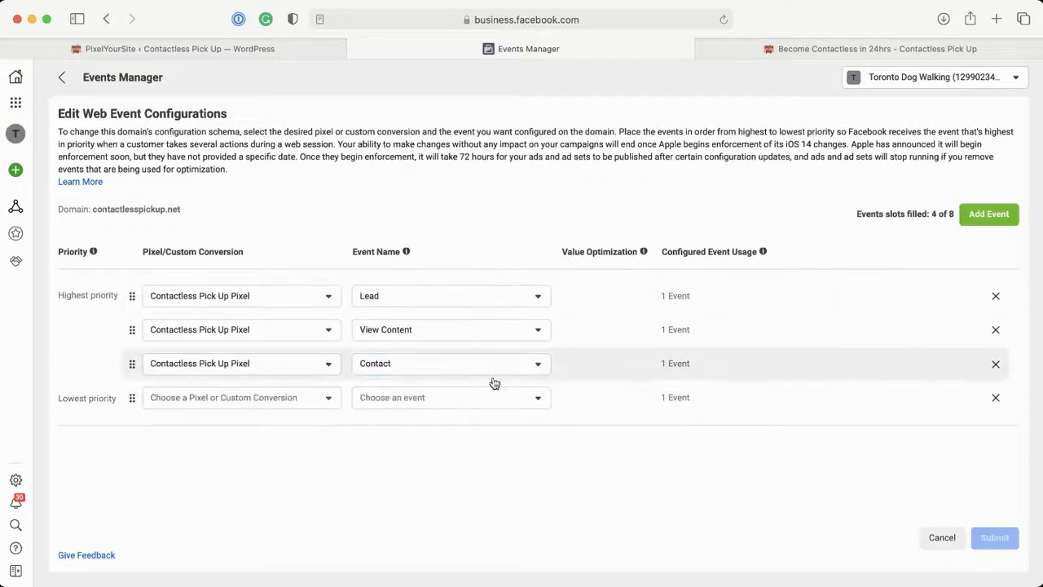
left_click(273, 400)
left_click(242, 253)
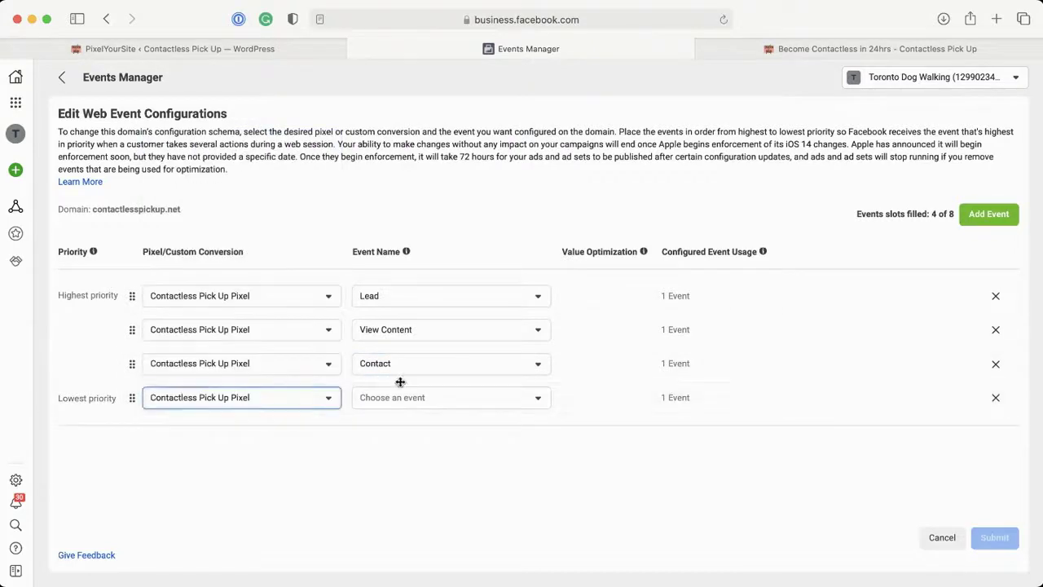
left_click(402, 400)
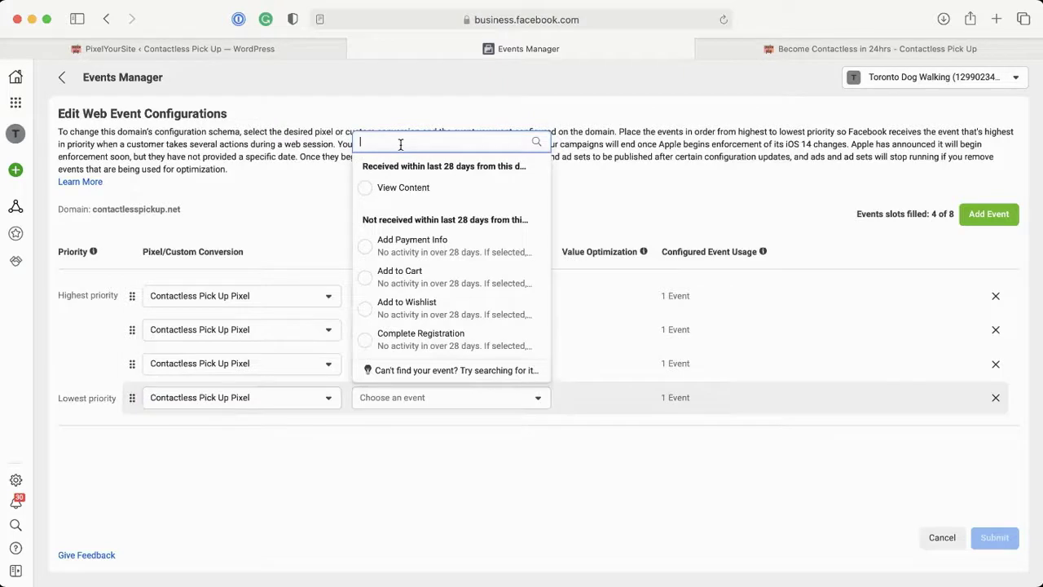
type("initi")
left_click(387, 185)
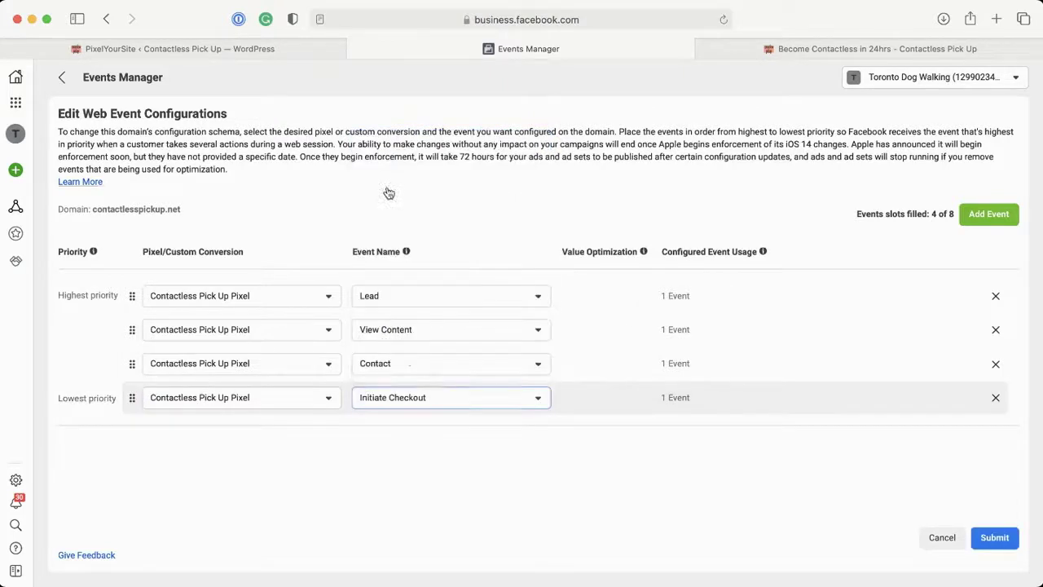
Add a fifth row sending Add to Cart from the Contactless Pick Up Pixel.
left_click(988, 214)
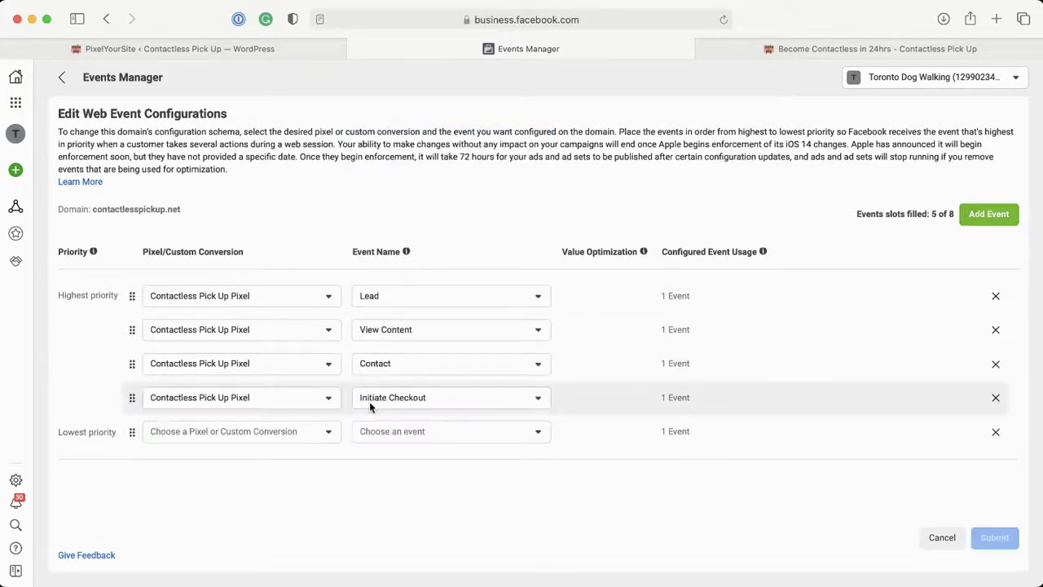
left_click(282, 437)
left_click(214, 285)
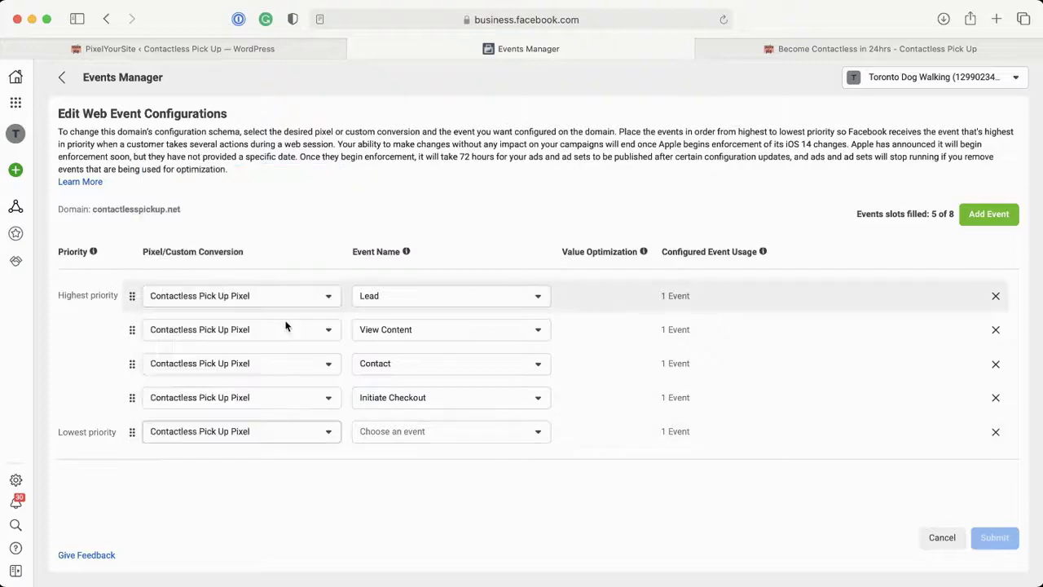
left_click(423, 441)
type("add")
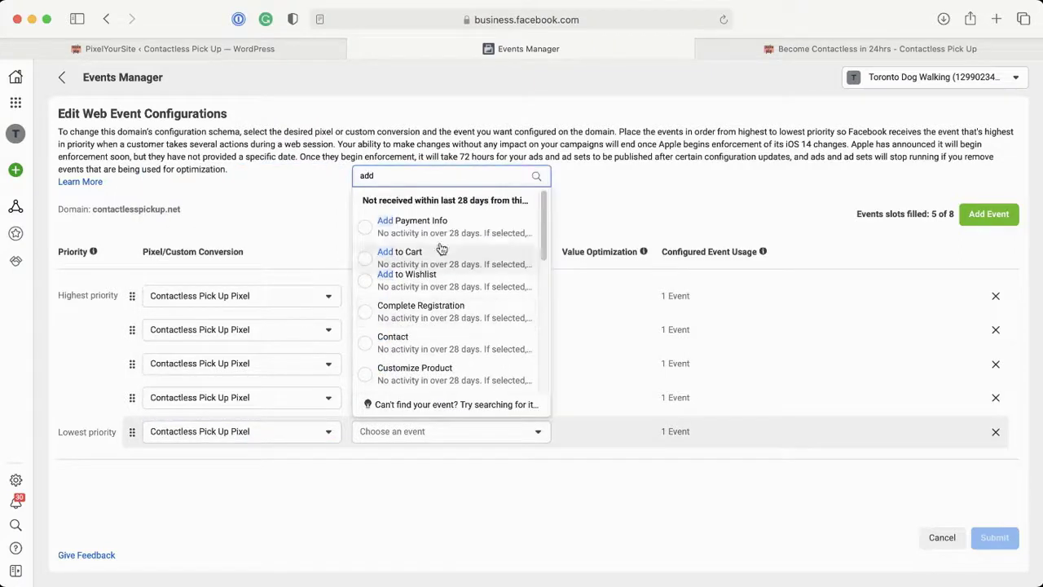
left_click(506, 266)
Add a sixth row sending Complete Registration from the Contactless Pick Up Pixel.
left_click(989, 213)
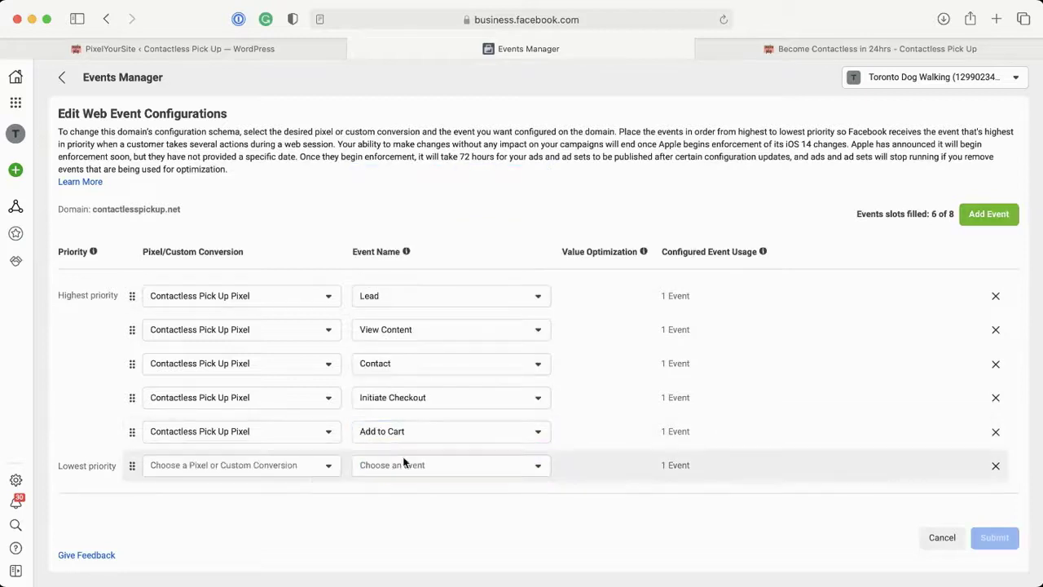
left_click(237, 465)
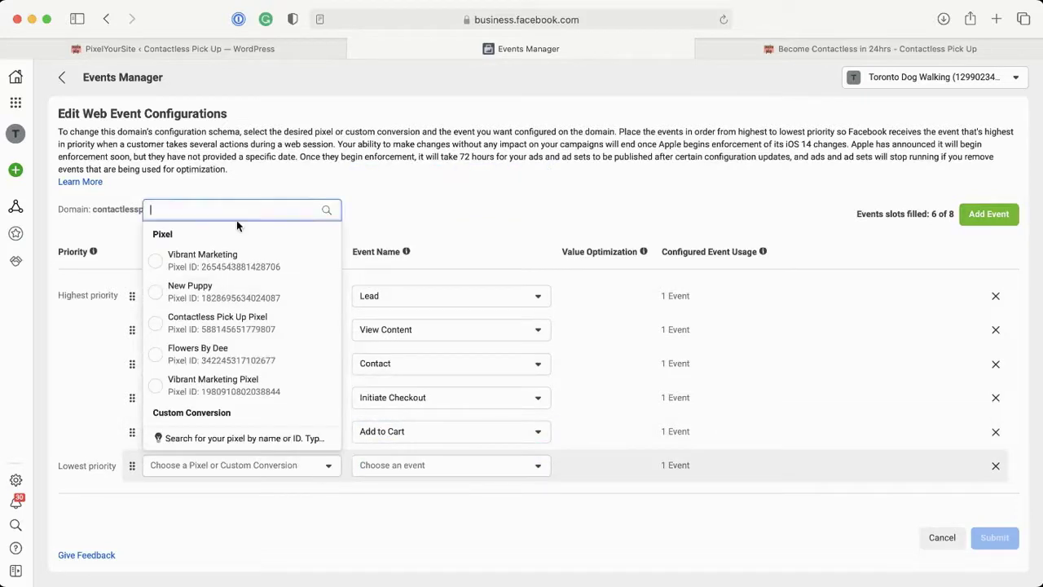
type("contac")
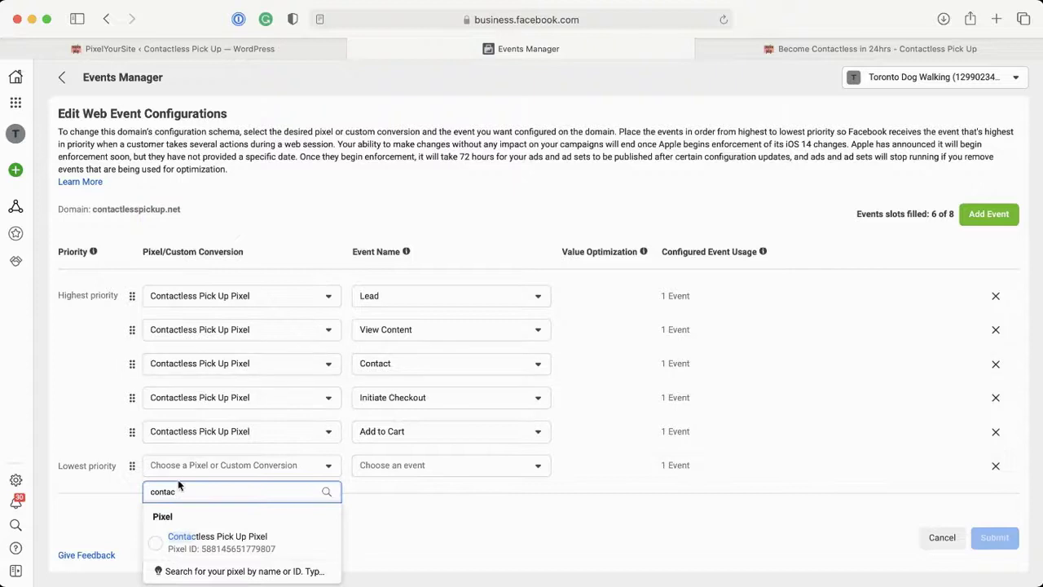
left_click(226, 544)
left_click(471, 471)
type("regs")
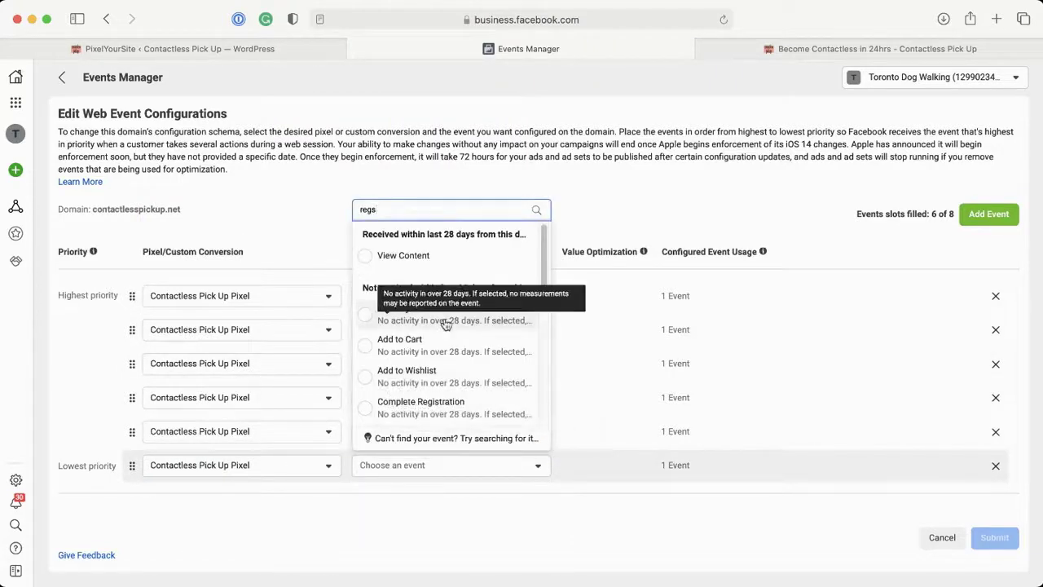
left_click(471, 406)
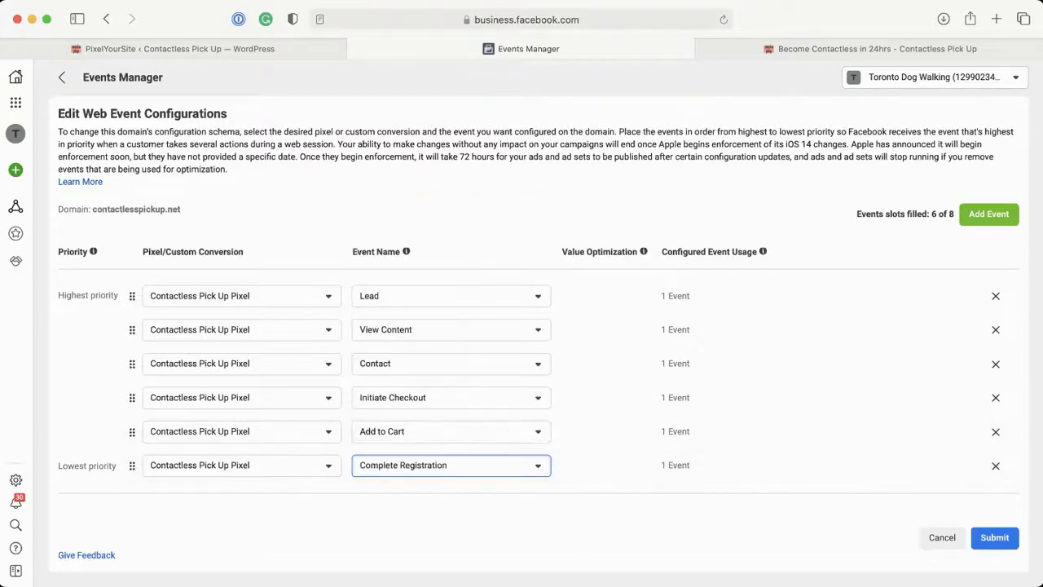
Add Purchase from the Contactless Pick Up Pixel as the seventh event and submit all seven.
left_click(989, 215)
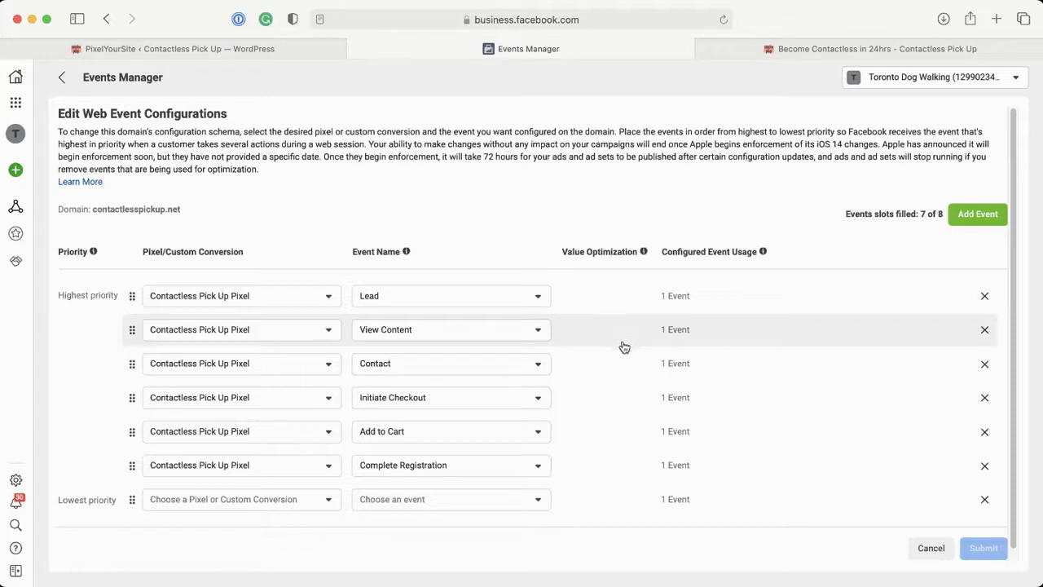
left_click(272, 507)
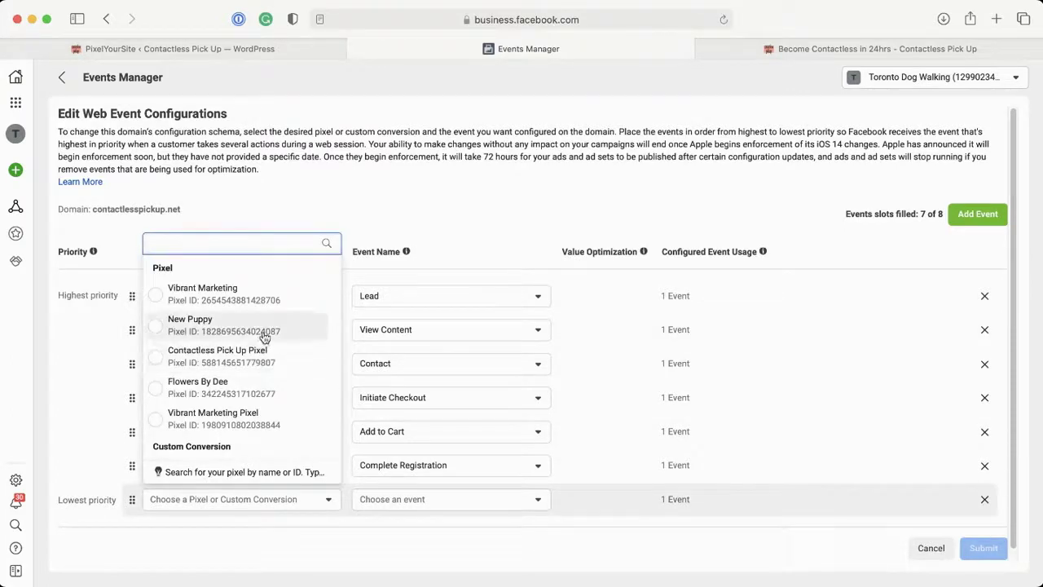
left_click(312, 371)
left_click(458, 500)
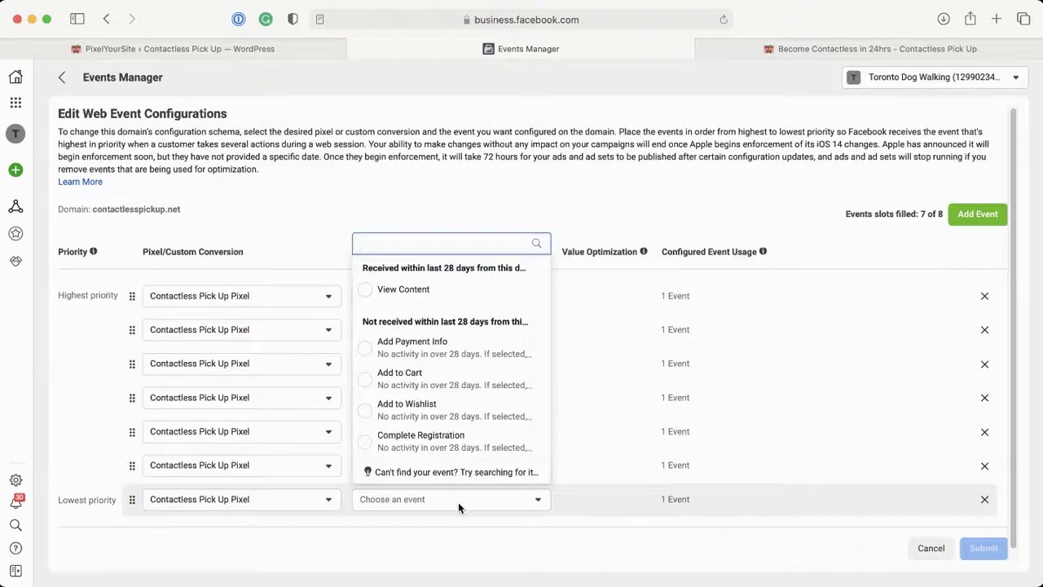
scroll(458, 412, "down", 5)
scroll(458, 412, "down", 1)
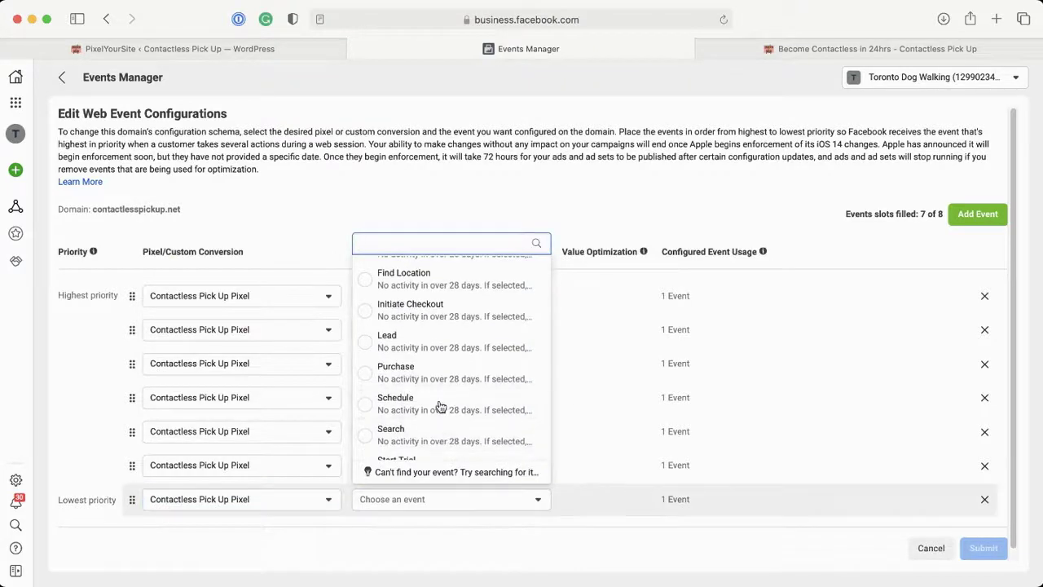
left_click(436, 374)
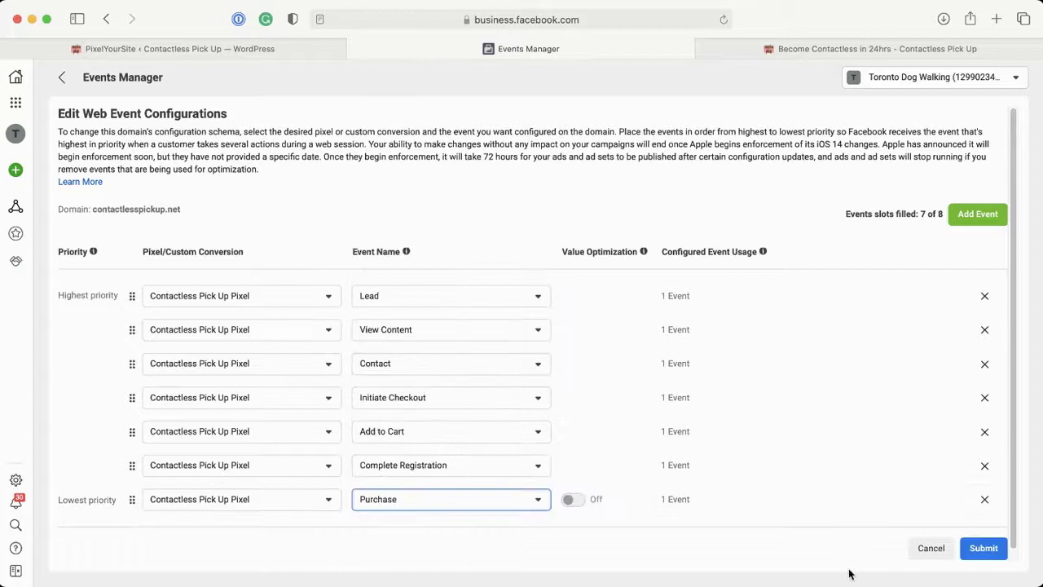
left_click(986, 549)
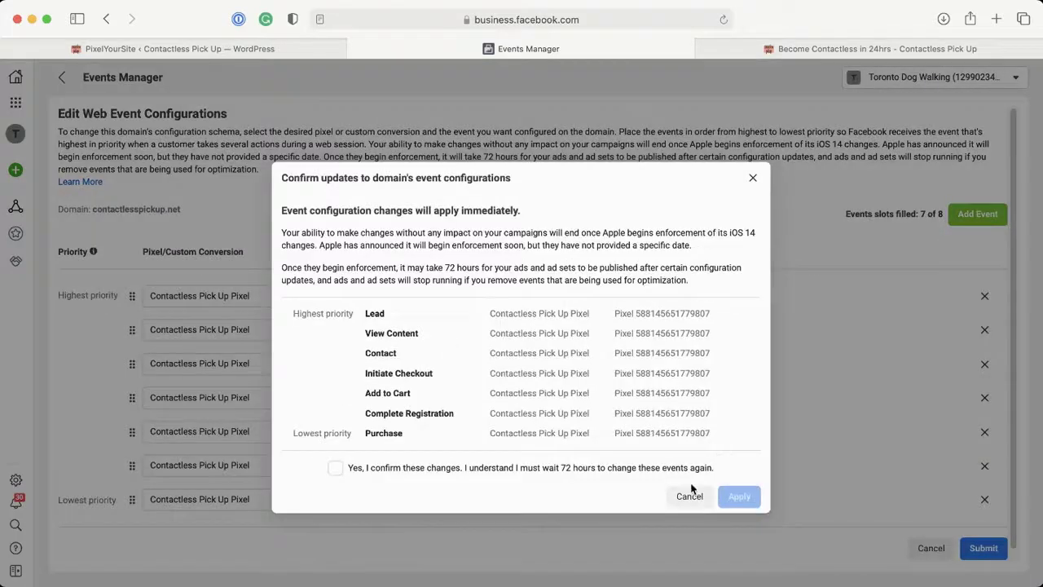